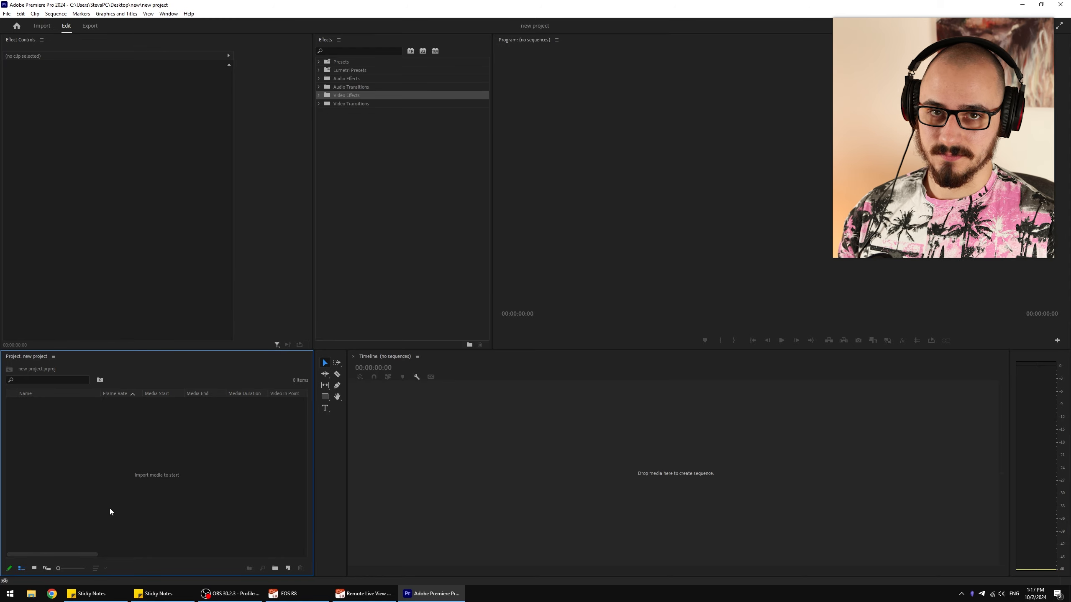
Import all five video and audio files from the assets folder into the project.
{"action": "left_click_drag", "start_coordinate": [880, 406], "coordinate": [630, 233]}
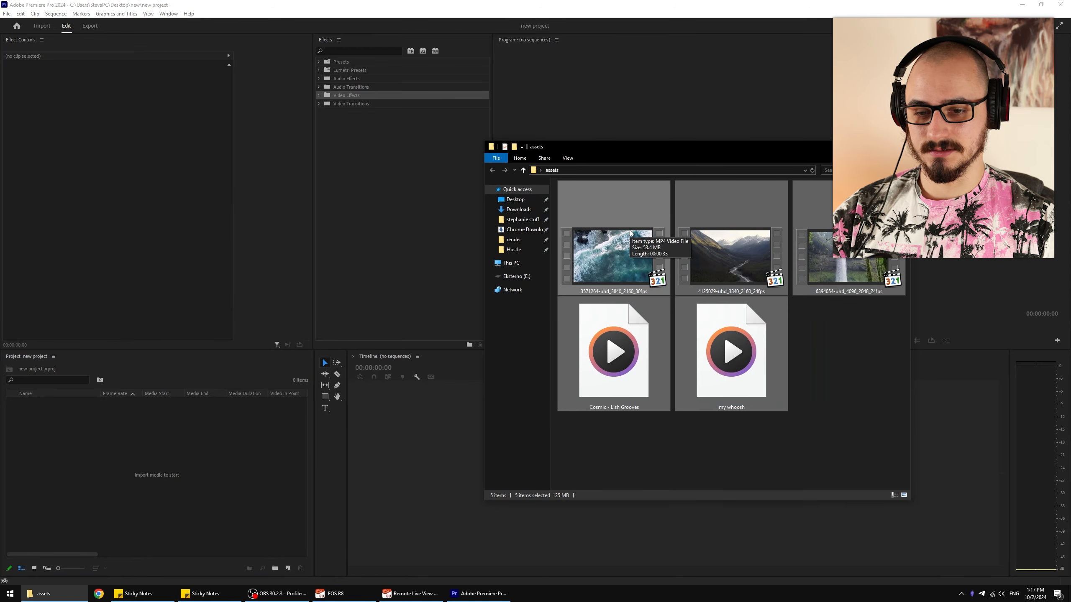
{"action": "left_click_drag", "start_coordinate": [631, 233], "coordinate": [122, 462]}
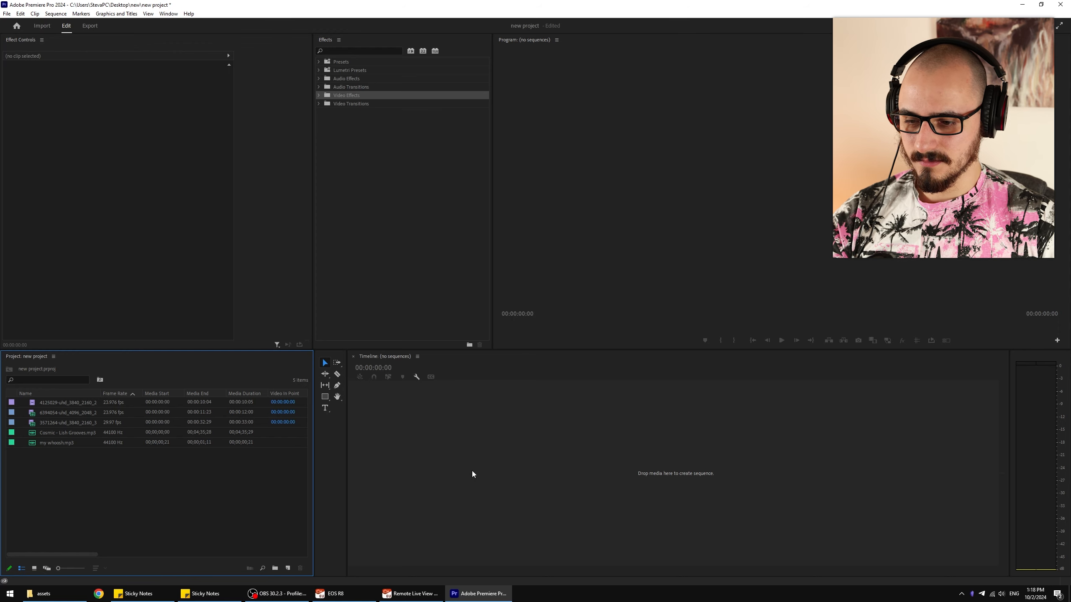
{"action": "left_click", "coordinate": [434, 456]}
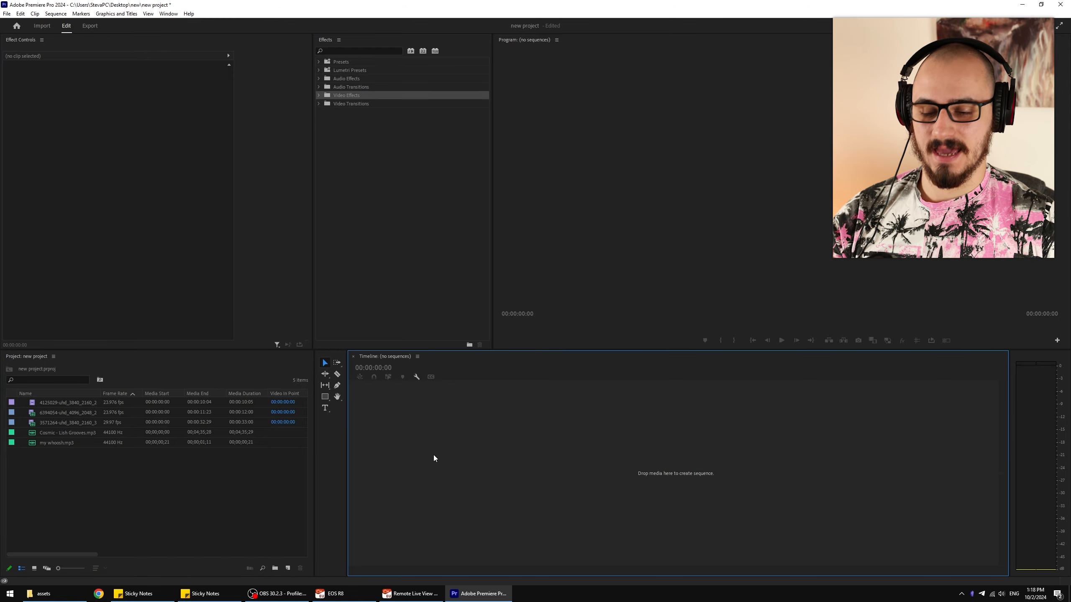
Maximize the Project panel and open its Metadata Display settings with the Premiere Pro Project Metadata properties expanded.
{"action": "left_click", "coordinate": [198, 482]}
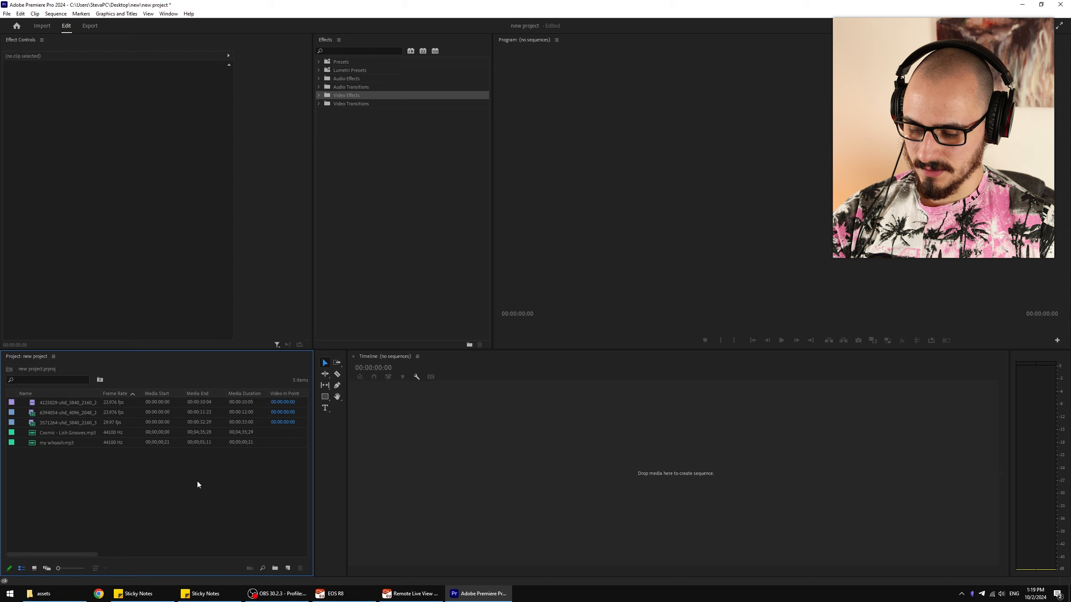
{"action": "key", "text": "grave"}
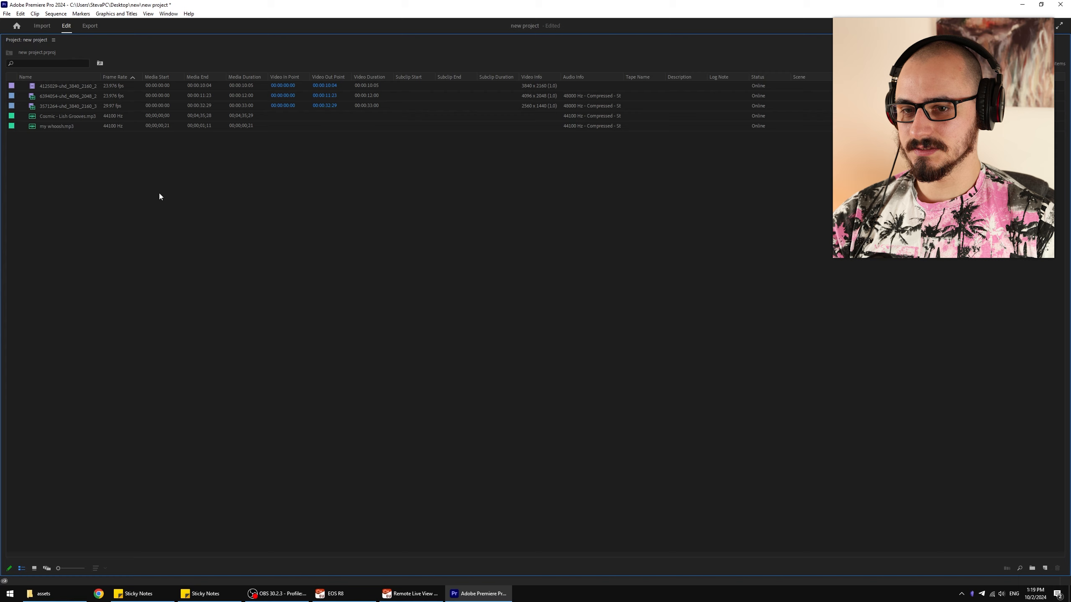
{"action": "right_click", "coordinate": [154, 79]}
{"action": "right_click", "coordinate": [155, 77]}
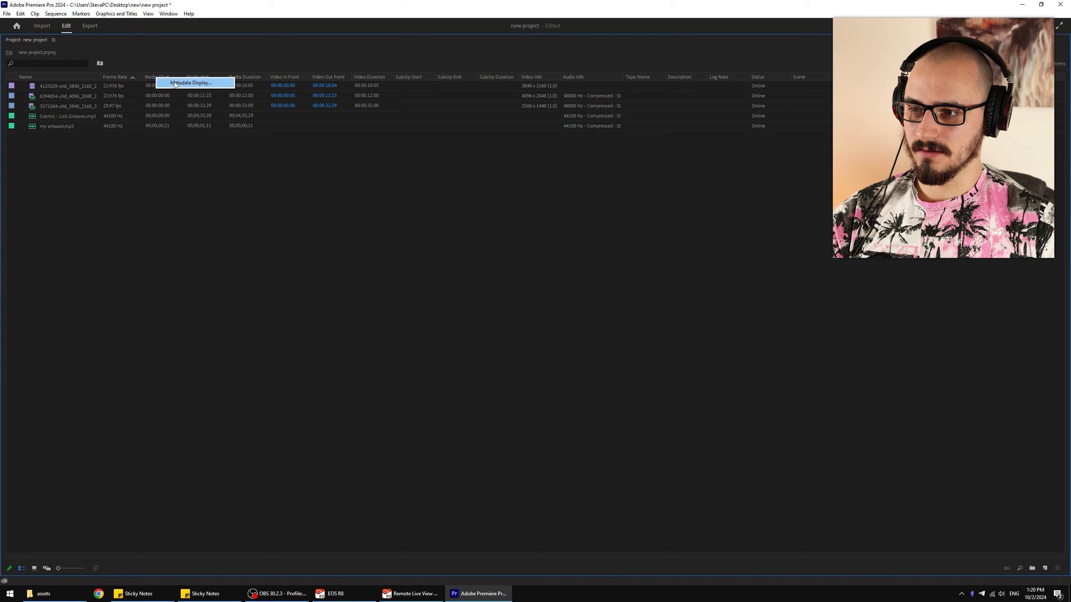
{"action": "left_click", "coordinate": [176, 83]}
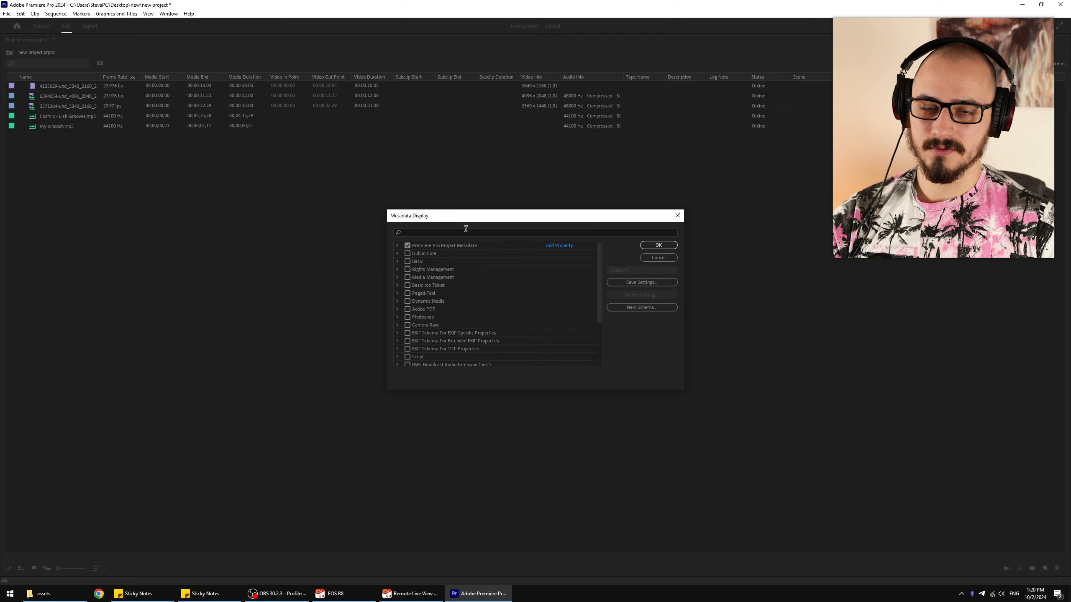
{"action": "left_click", "coordinate": [396, 246]}
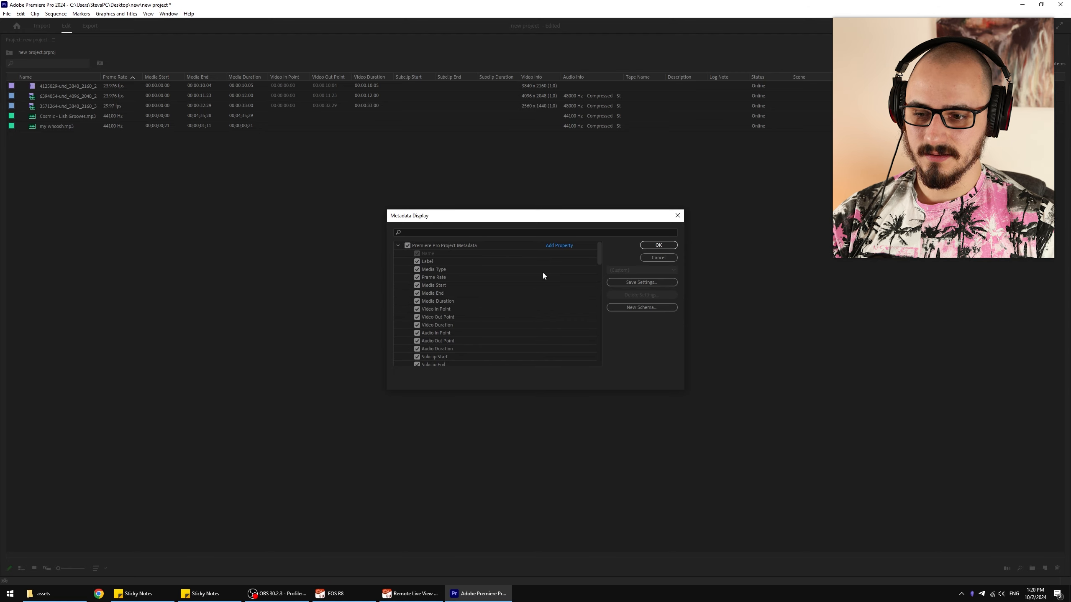
{"action": "left_click_drag", "start_coordinate": [599, 247], "coordinate": [598, 282]}
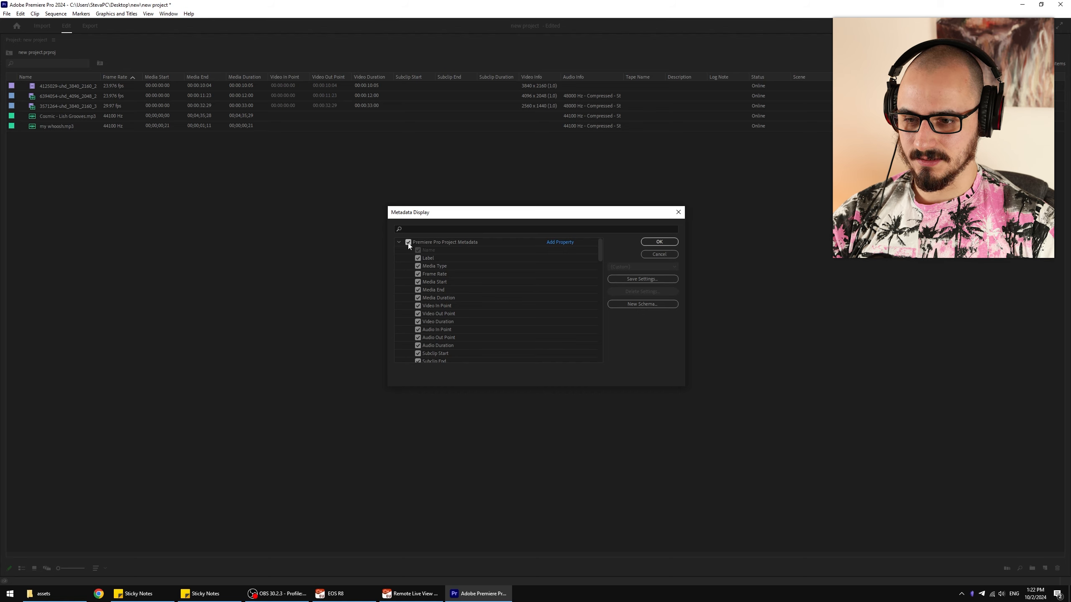
Limit the Project panel's metadata columns to Frame Rate, Media Duration and Video Info, and restore the panel to normal size.
{"action": "left_click", "coordinate": [408, 242]}
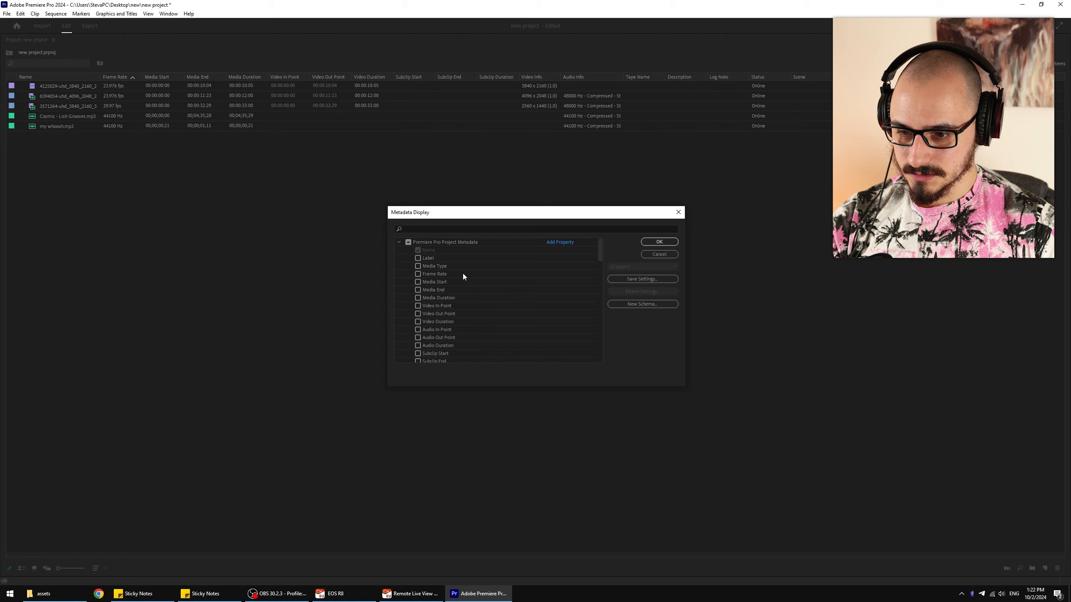
{"action": "left_click", "coordinate": [418, 274]}
{"action": "left_click", "coordinate": [418, 298]}
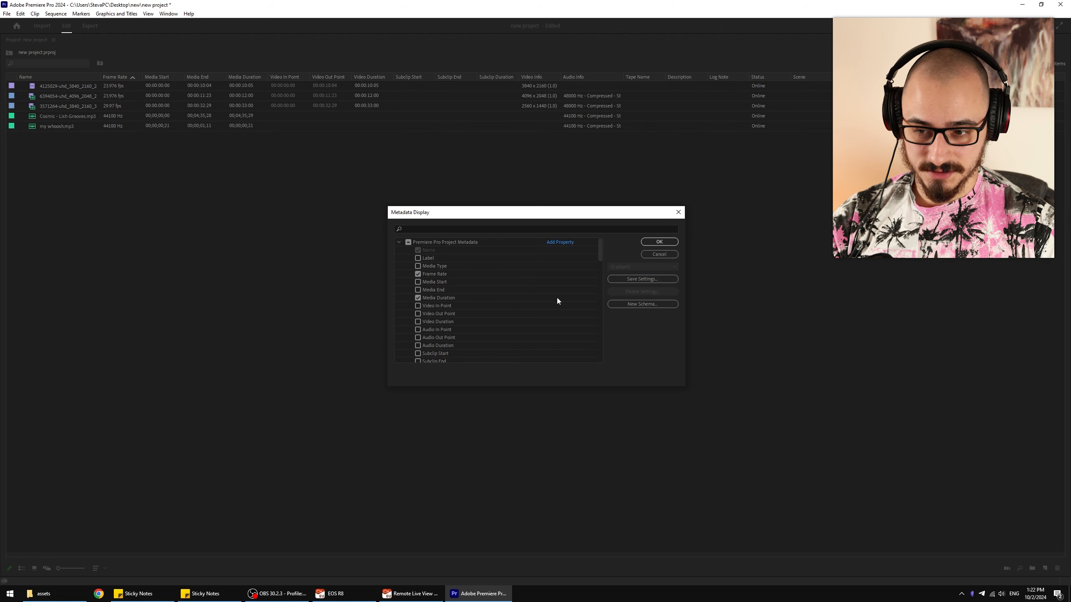
{"action": "scroll", "coordinate": [548, 302], "scroll_direction": "down", "scroll_amount": 3}
{"action": "left_click", "coordinate": [434, 298]}
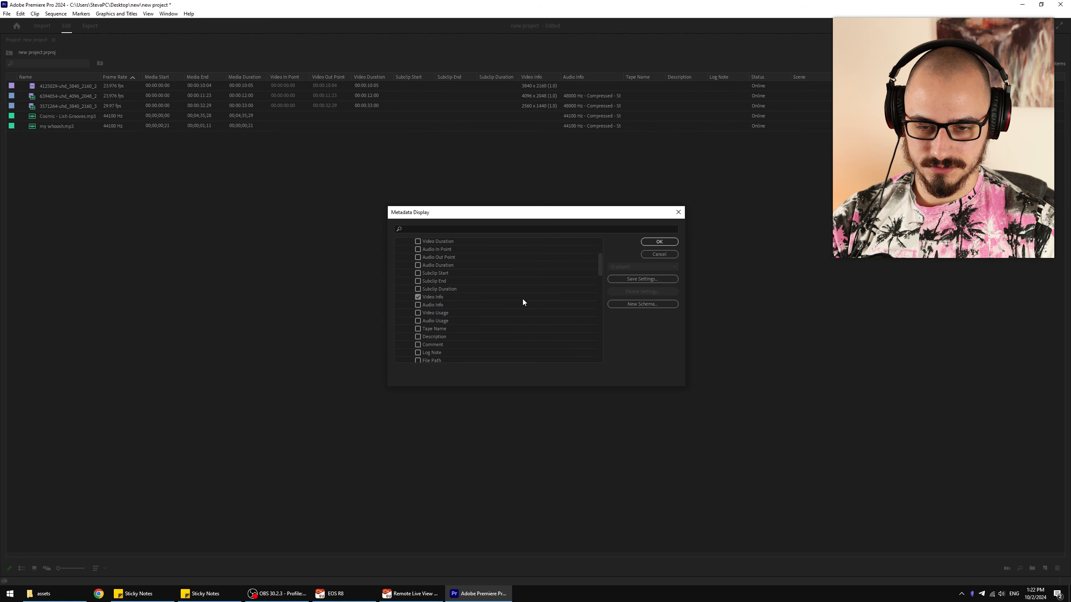
{"action": "left_click", "coordinate": [660, 244]}
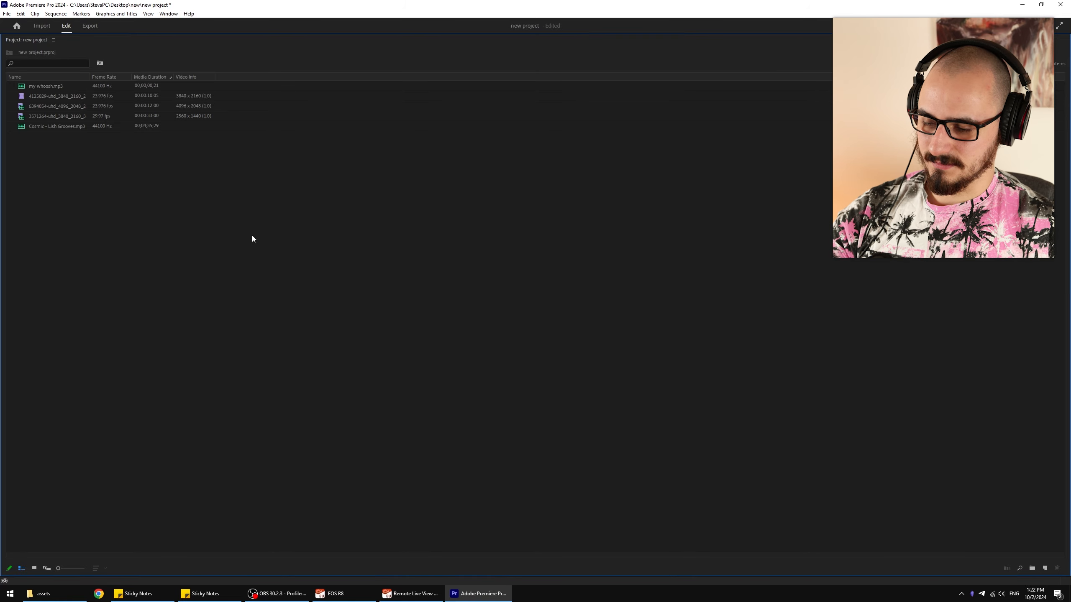
{"action": "key", "text": "grave"}
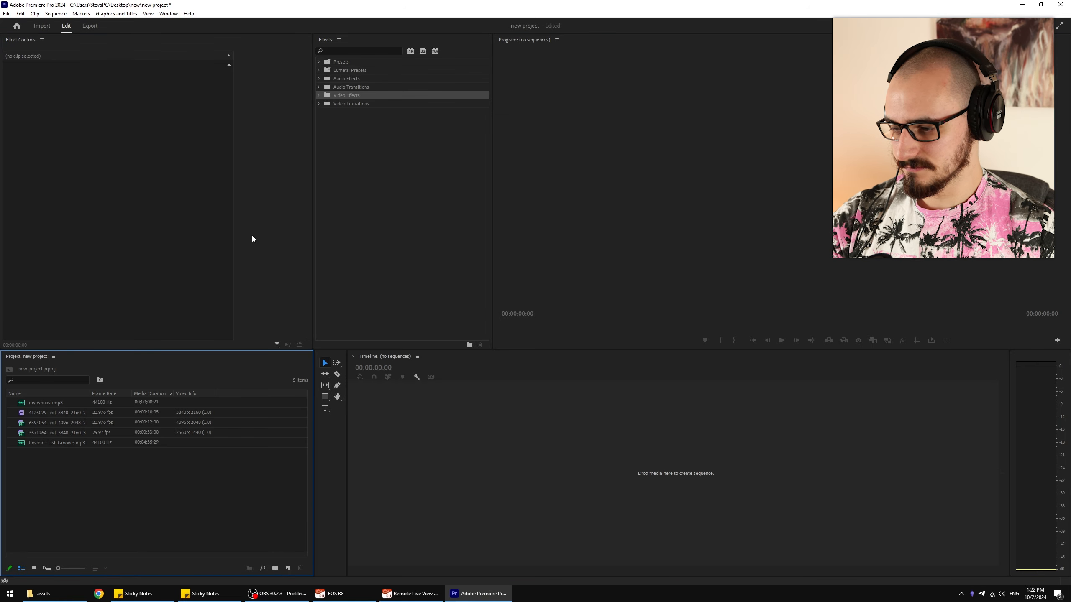
Create a sequence from the 4125029-uhd_3840_2160_24fps.mp4 clip and select that sequence in the project.
{"action": "left_click_drag", "start_coordinate": [38, 415], "coordinate": [600, 437]}
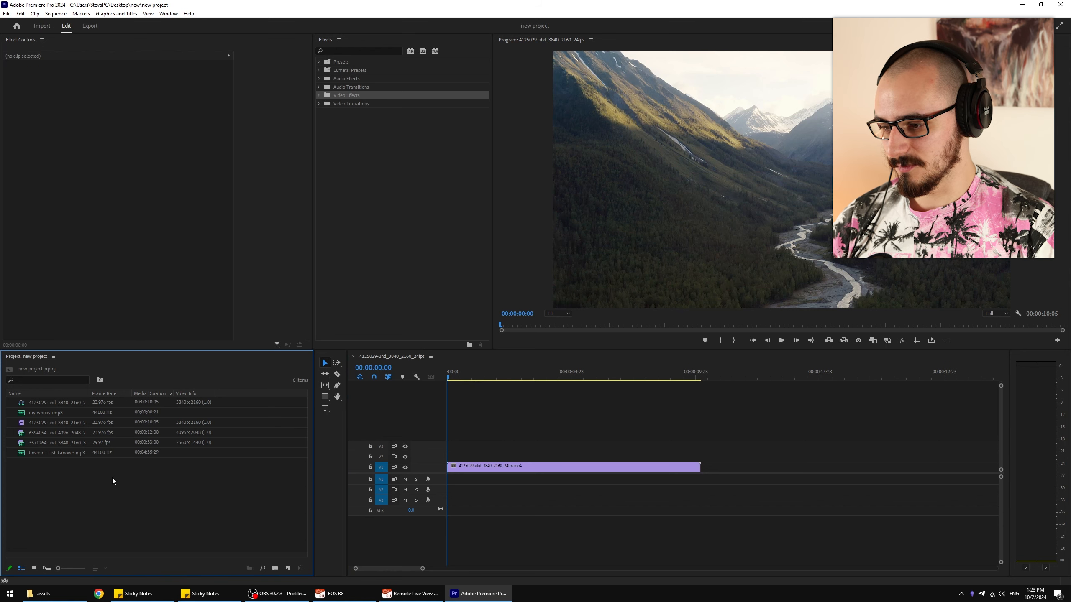
{"action": "left_click", "coordinate": [59, 402]}
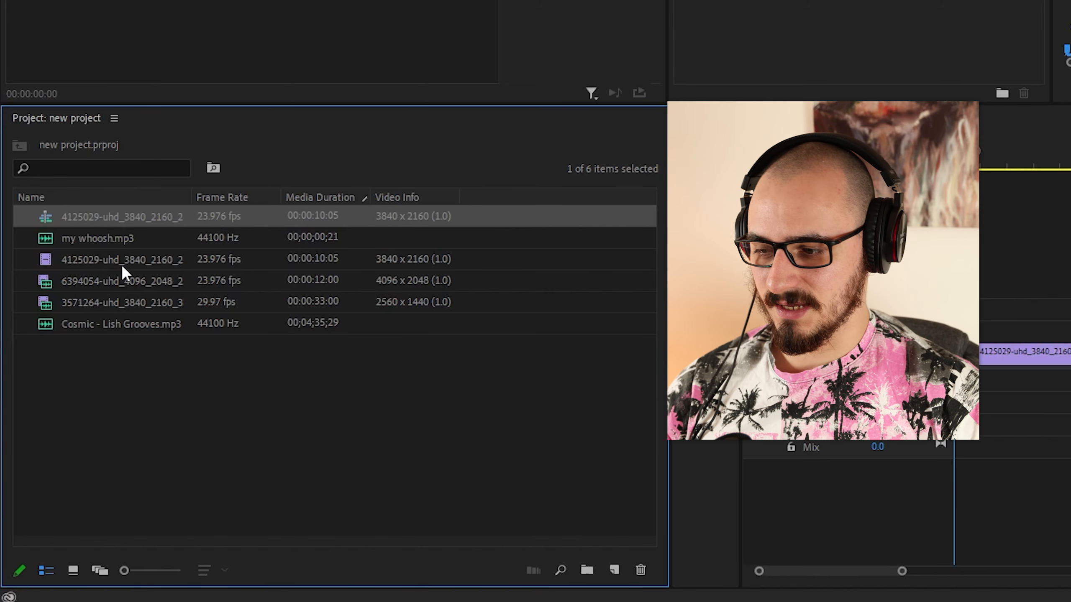
{"action": "left_click", "coordinate": [224, 404]}
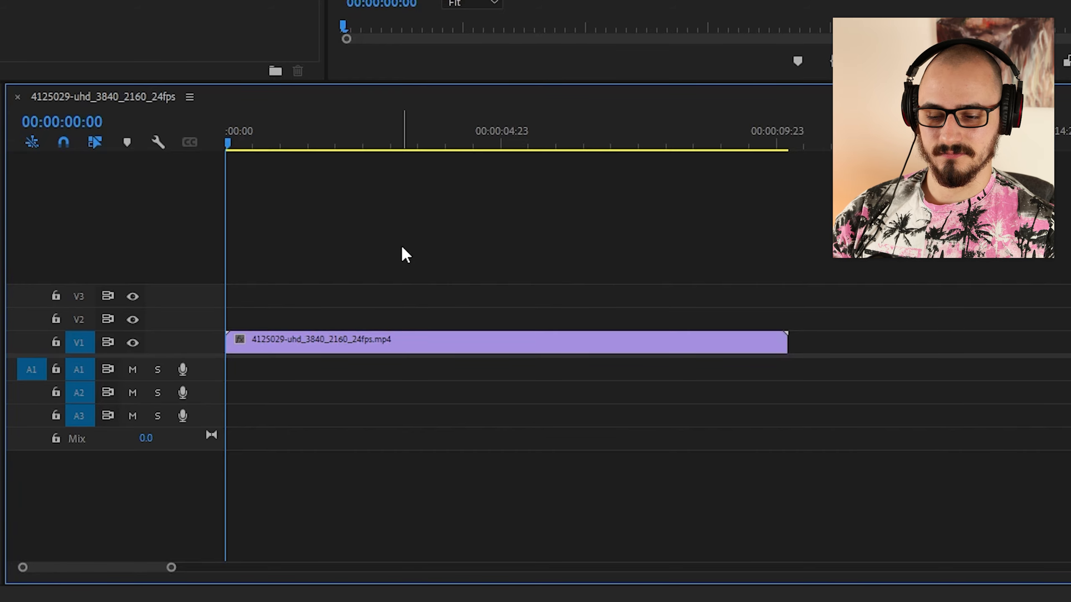
Turn the V1 track's output off and on again, and lock and unlock the track.
{"action": "left_click", "coordinate": [135, 344]}
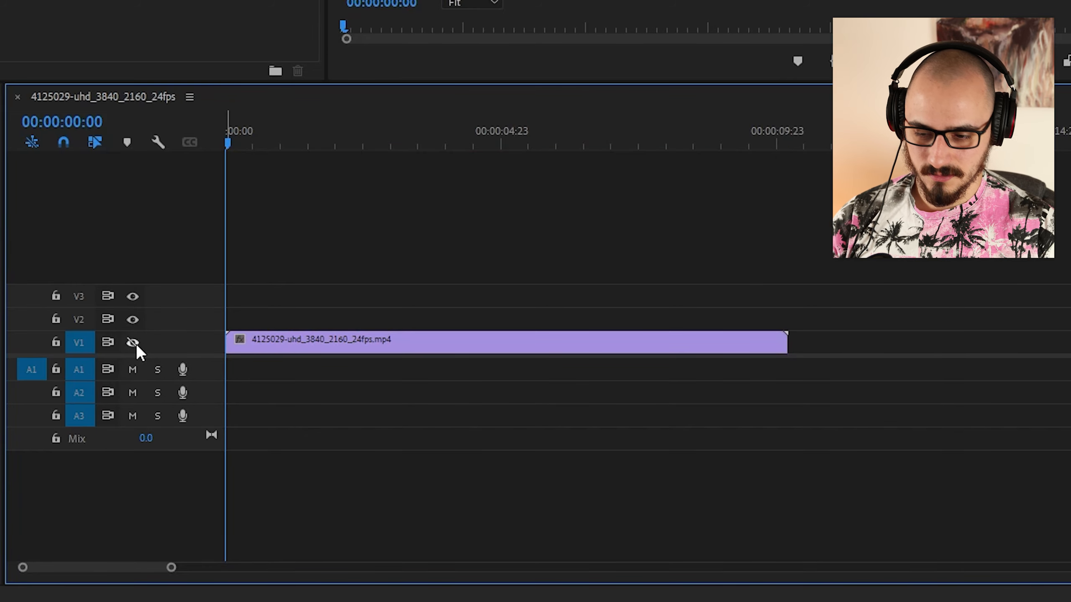
{"action": "left_click", "coordinate": [136, 343]}
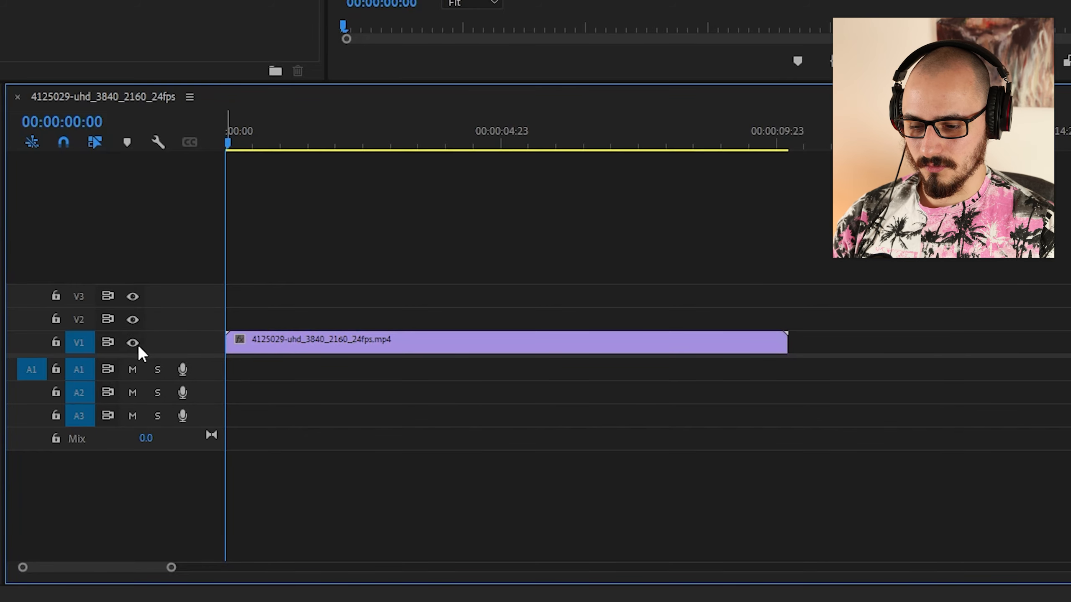
{"action": "left_click", "coordinate": [56, 342]}
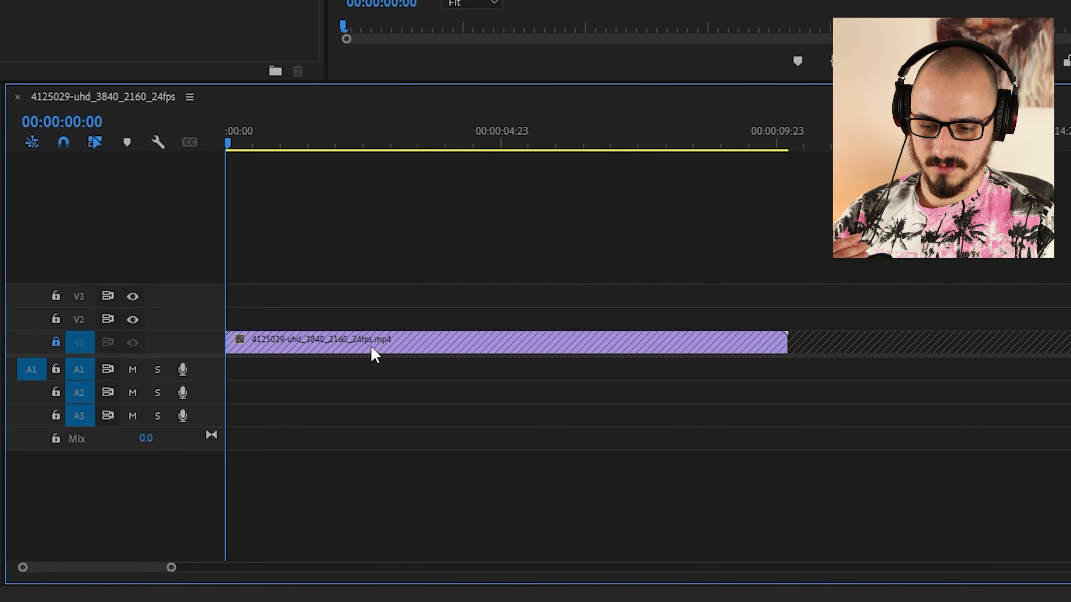
{"action": "mouse_move", "coordinate": [408, 332]}
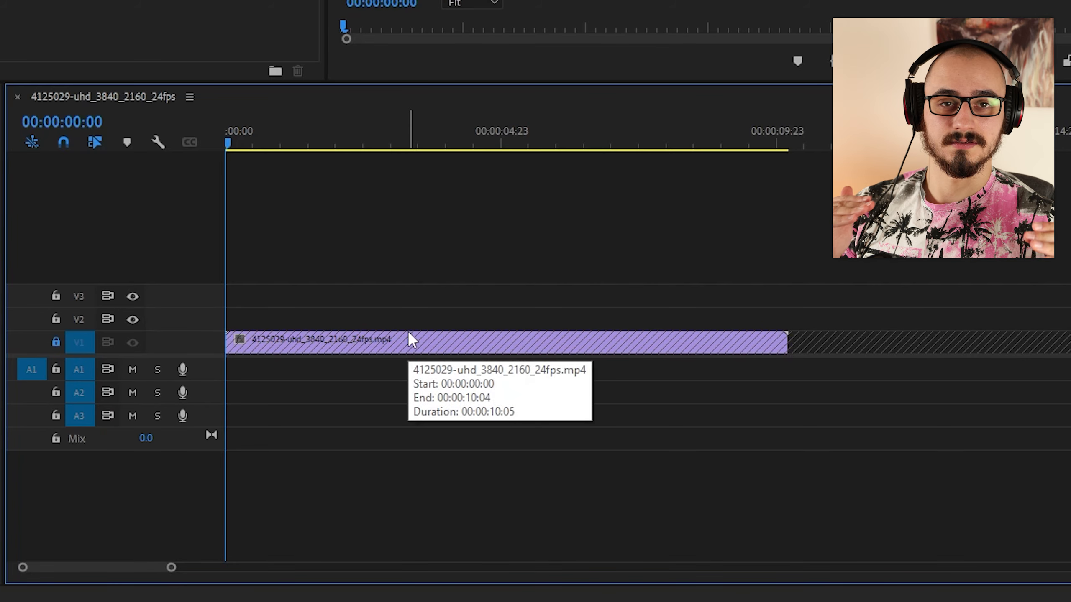
{"action": "left_click", "coordinate": [56, 342]}
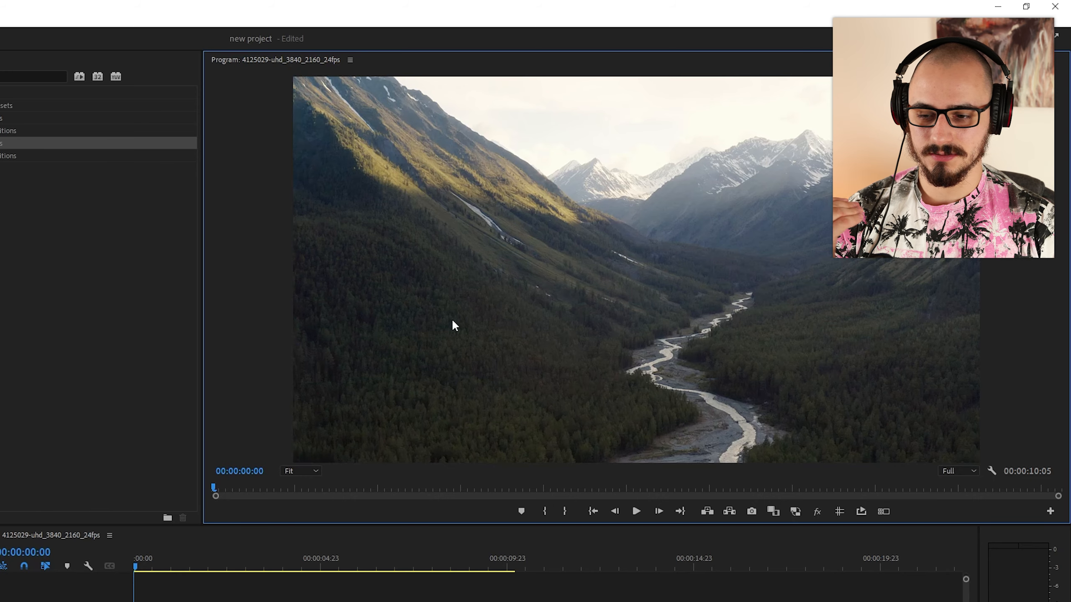
Try scaling the clip down inside the Program monitor frame and undo the change.
{"action": "left_click", "coordinate": [227, 601]}
{"action": "left_click", "coordinate": [434, 379]}
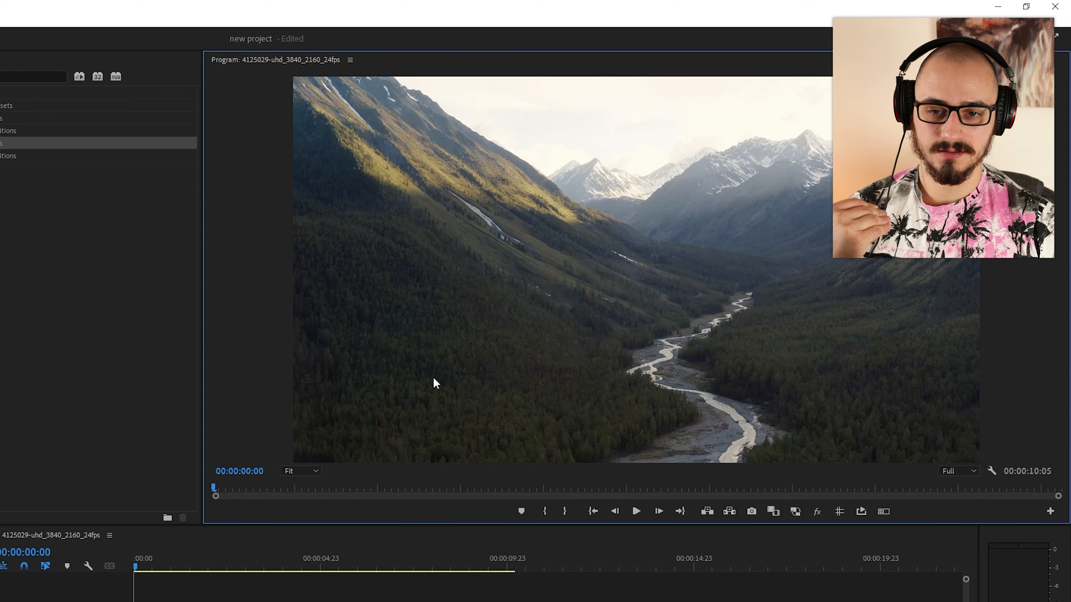
{"action": "left_click", "coordinate": [433, 306]}
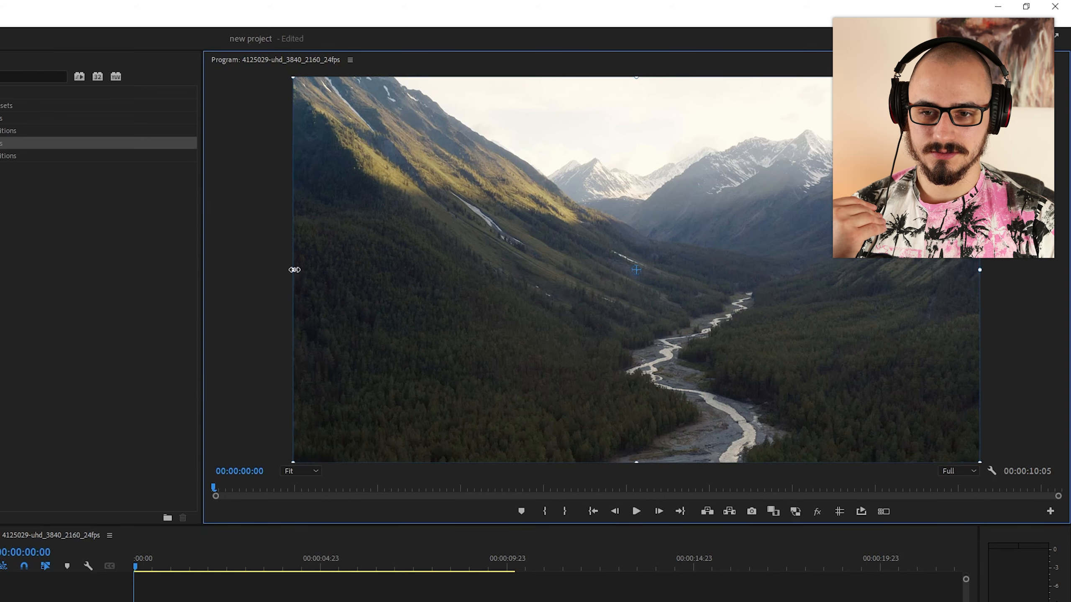
{"action": "left_click_drag", "start_coordinate": [294, 270], "coordinate": [507, 300]}
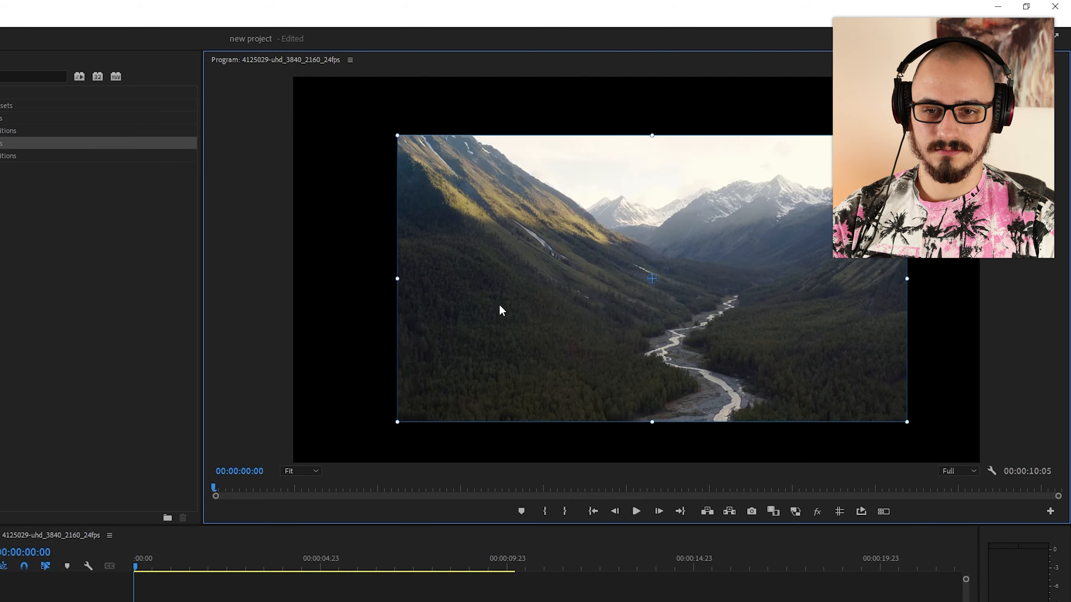
{"action": "key", "text": "ctrl+z"}
{"action": "key", "text": "ctrl+z"}
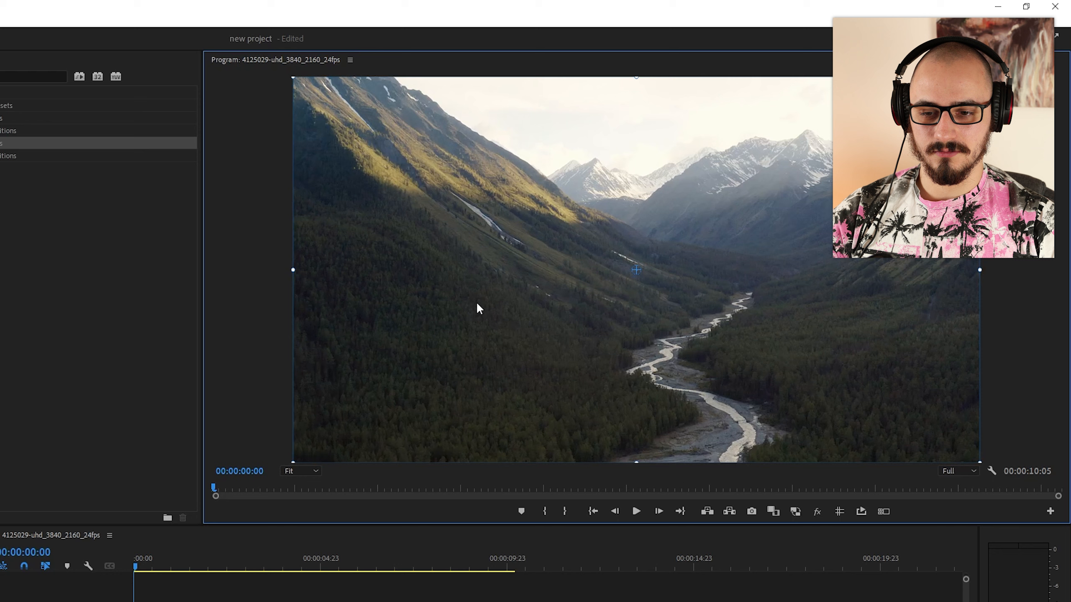
Scale the clip slightly beyond the frame edges in the Program monitor, using the 10% zoom level to reach its handles.
{"action": "left_click_drag", "start_coordinate": [292, 269], "coordinate": [32, 279]}
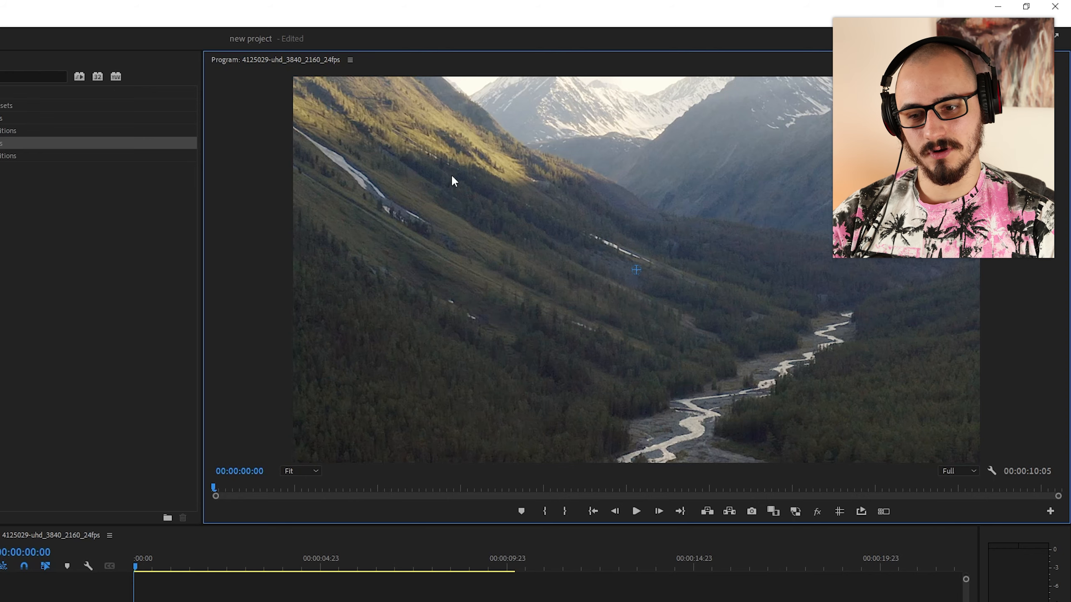
{"action": "left_click", "coordinate": [313, 469]}
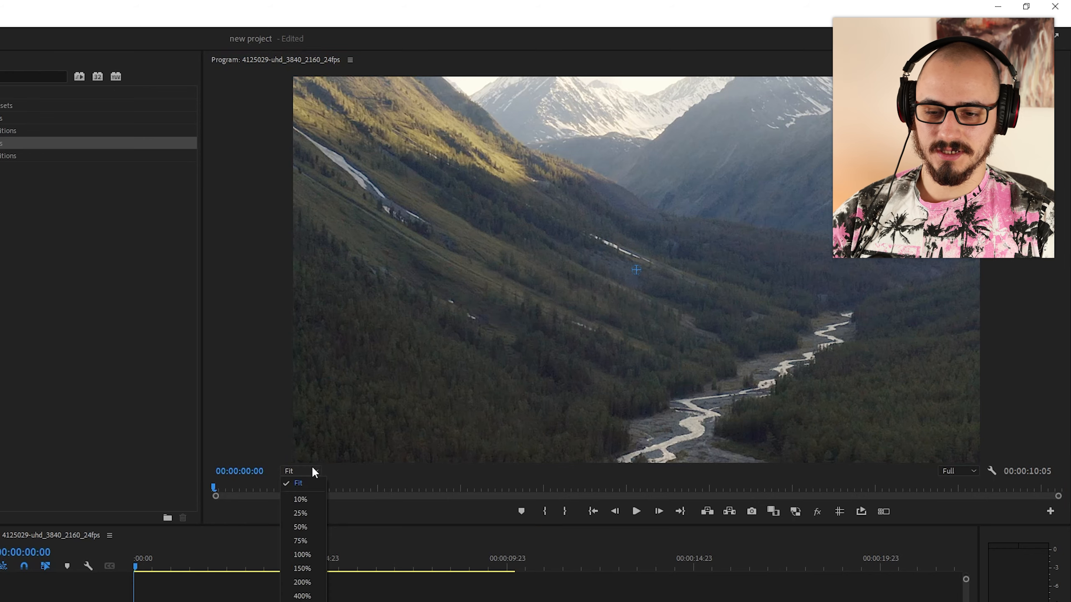
{"action": "left_click", "coordinate": [312, 496]}
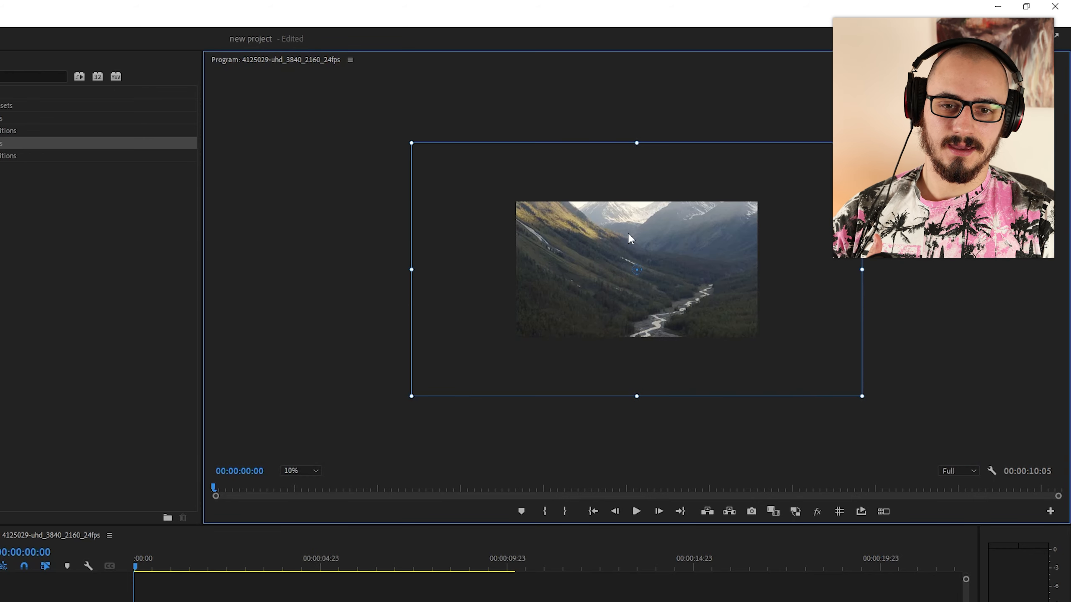
{"action": "mouse_move", "coordinate": [500, 269]}
{"action": "left_mouse_down"}
{"action": "mouse_move", "coordinate": [290, 266]}
{"action": "mouse_move", "coordinate": [487, 265]}
{"action": "left_mouse_up"}
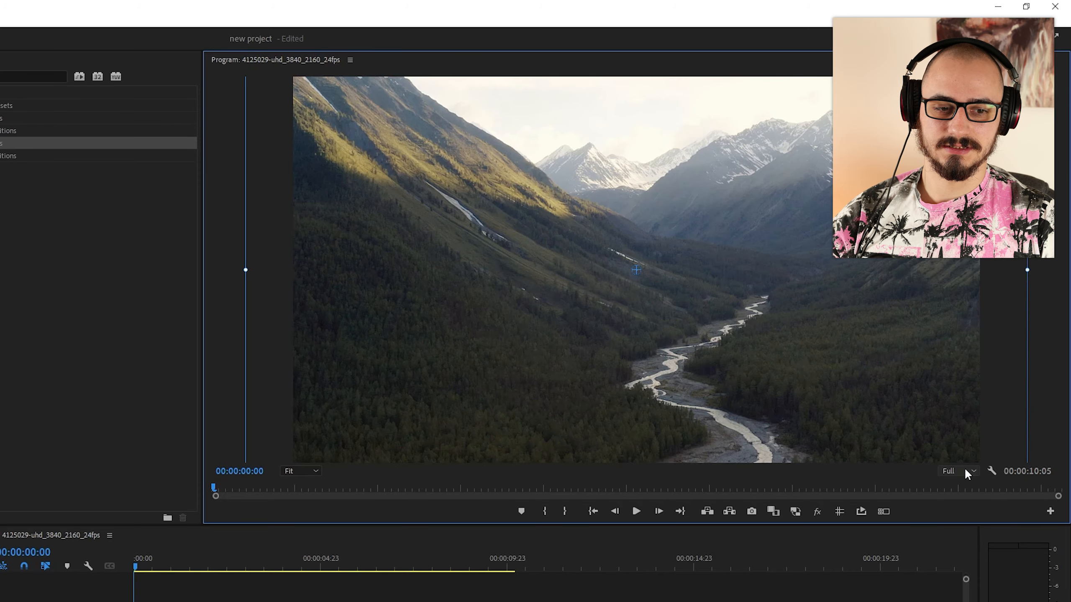
View the available playback resolutions of the Program monitor without changing the setting.
{"action": "left_click", "coordinate": [966, 471]}
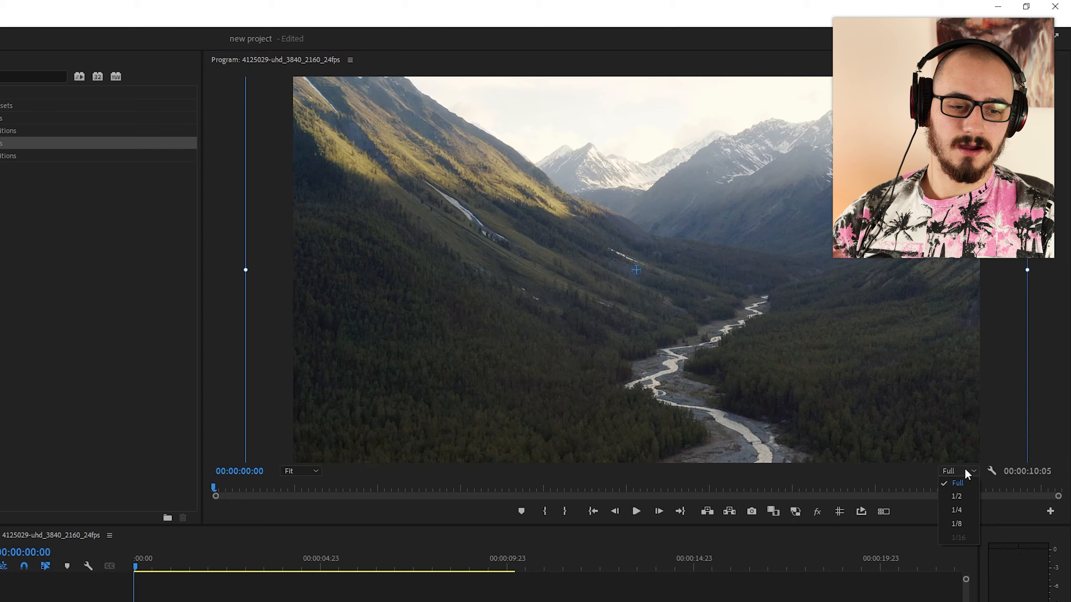
{"action": "left_click", "coordinate": [965, 469]}
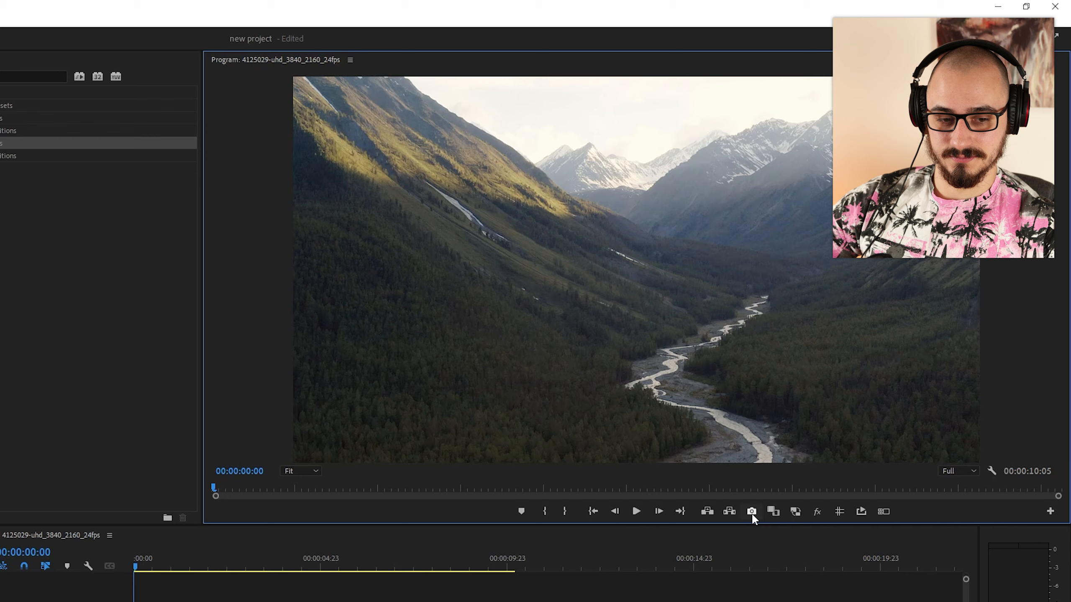
Place the Export Frame control in the Program monitor's transport bar with the Button Editor and accept the layout.
{"action": "left_click", "coordinate": [1050, 512]}
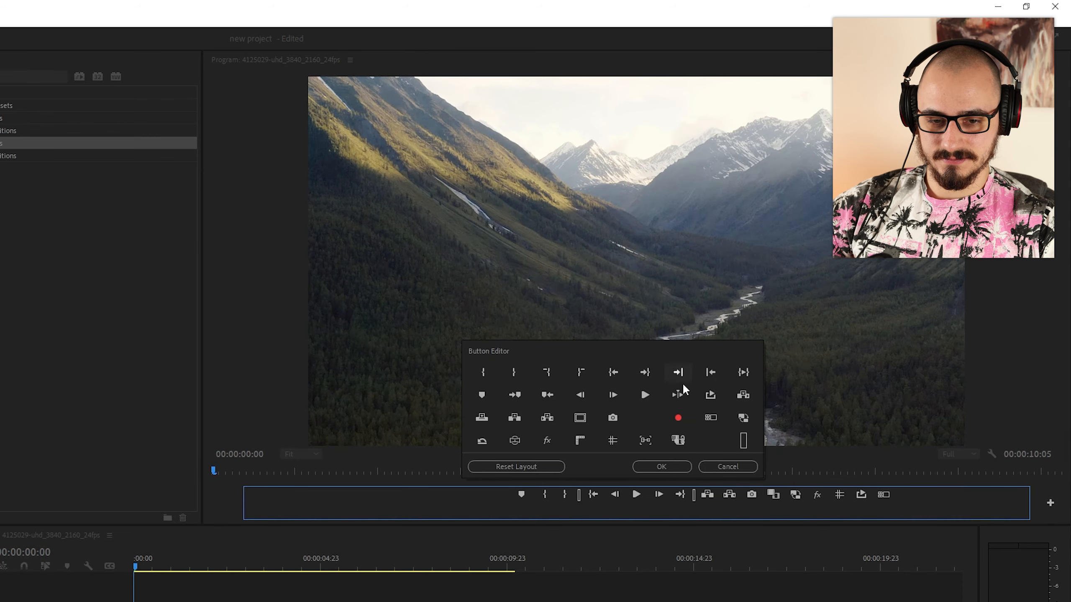
{"action": "left_click_drag", "start_coordinate": [613, 418], "coordinate": [745, 504]}
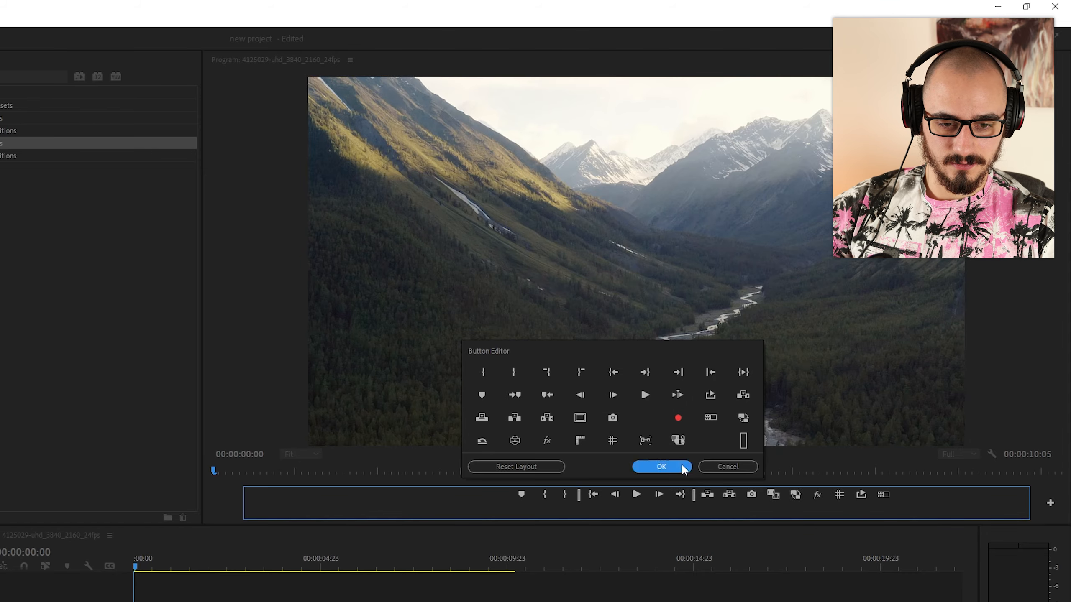
{"action": "left_click", "coordinate": [661, 467]}
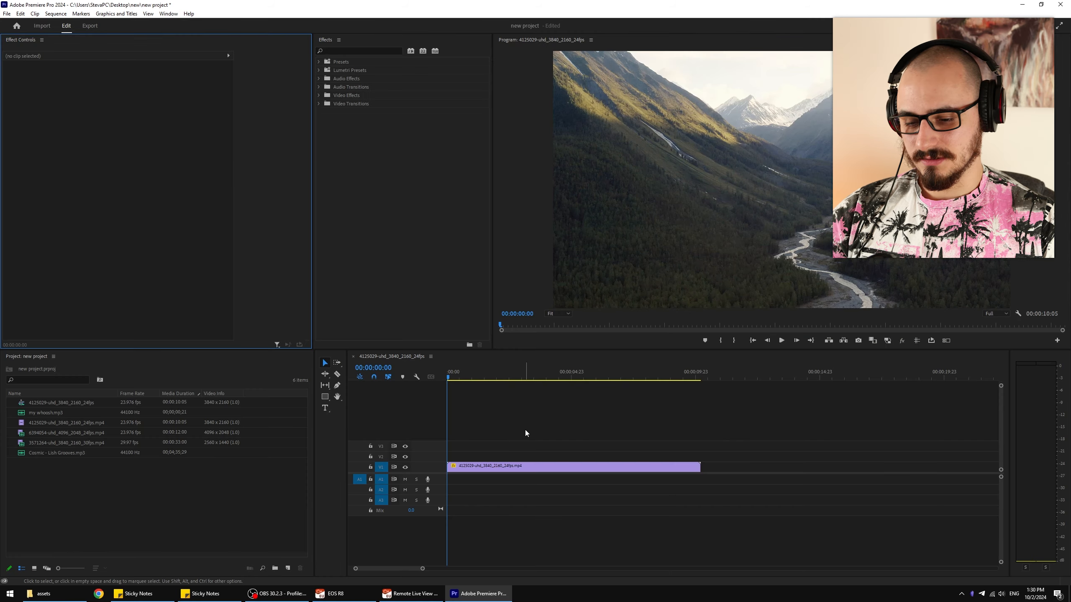
Select the video clip on track V1 and reset its Motion settings to their defaults.
{"action": "left_click", "coordinate": [498, 467]}
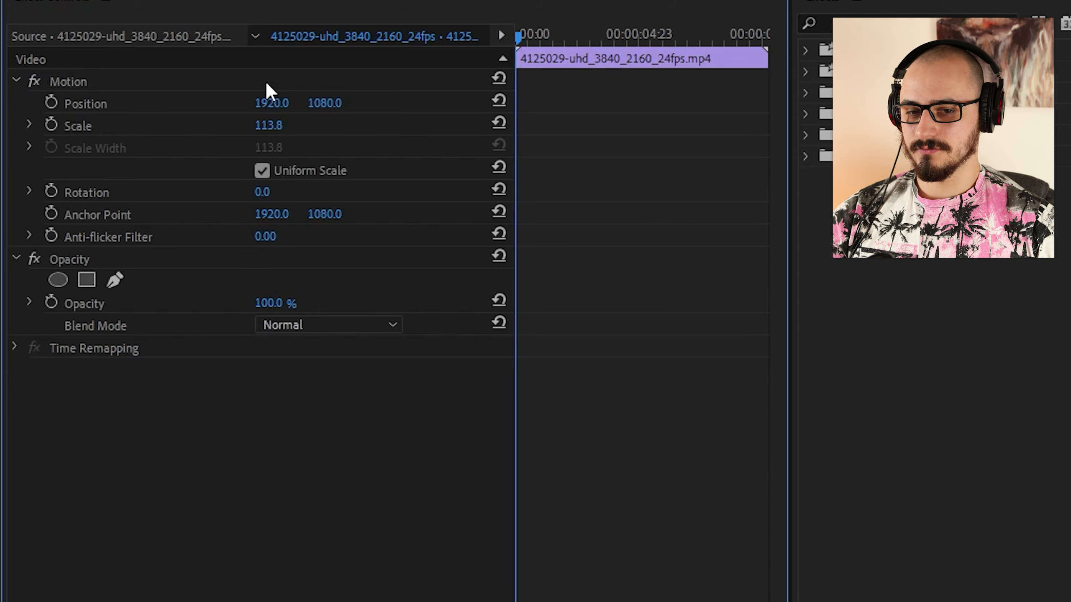
{"action": "left_click", "coordinate": [500, 81]}
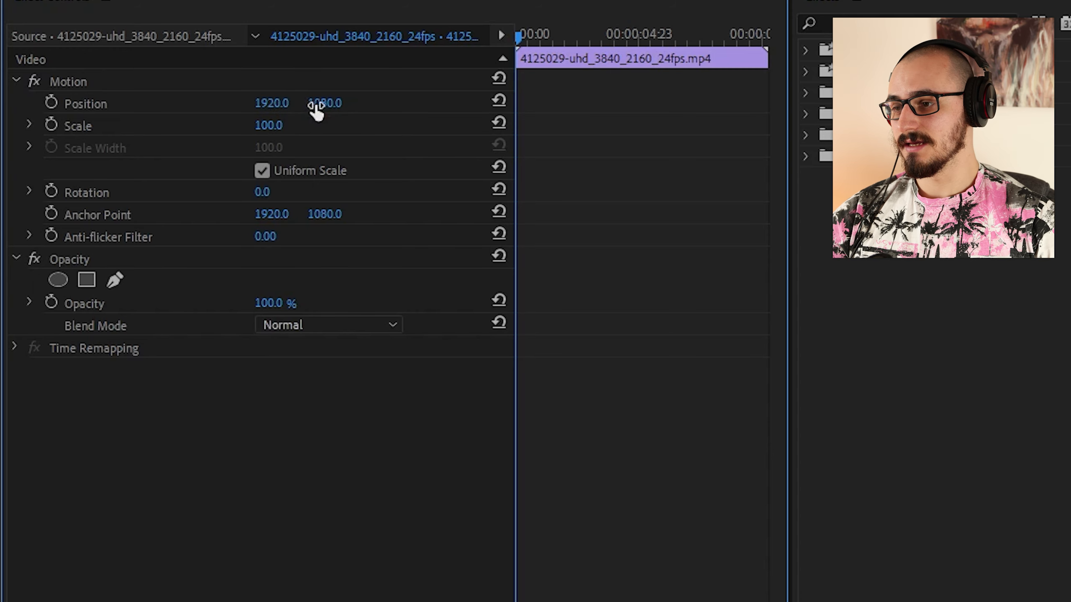
Try shifting the clip horizontally with its Position value, reset the position, and try resizing the clip with its Scale value.
{"action": "left_click_drag", "start_coordinate": [263, 103], "coordinate": [453, 118]}
{"action": "left_click", "coordinate": [499, 101]}
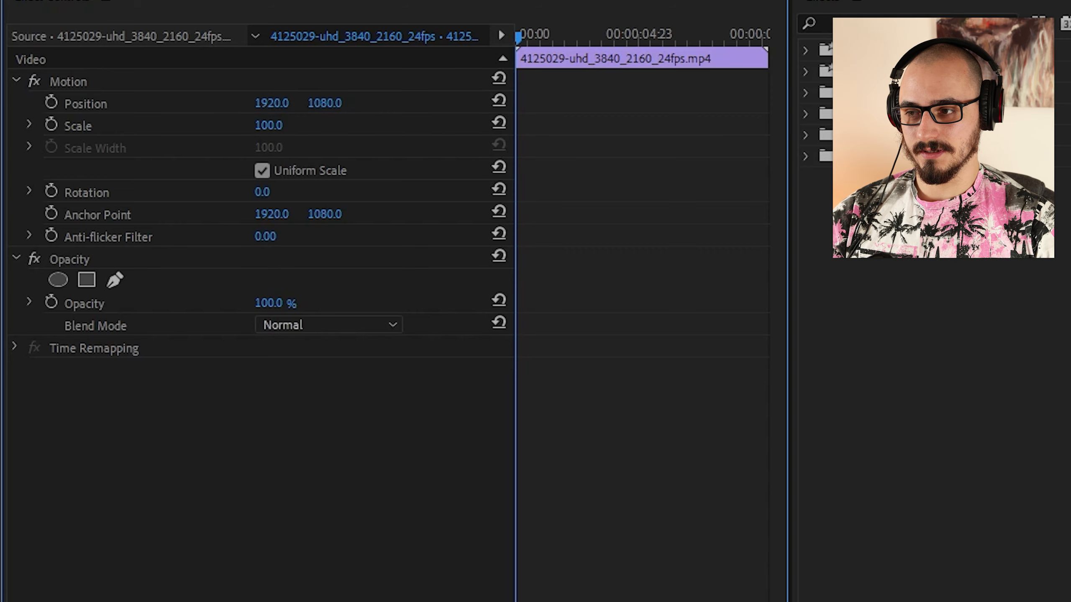
{"action": "left_click_drag", "start_coordinate": [272, 103], "coordinate": [367, 103]}
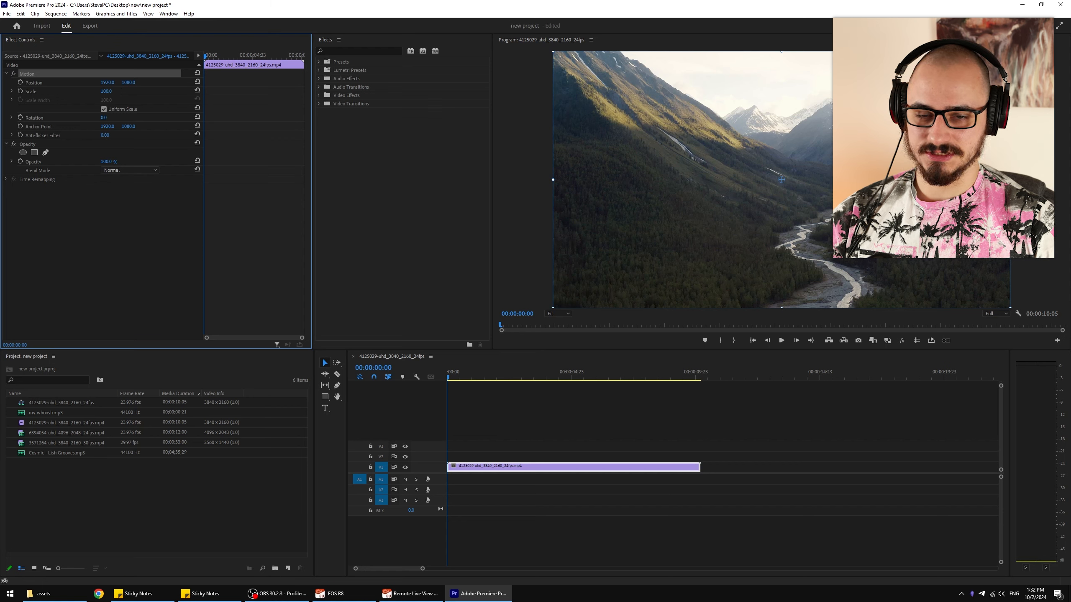
{"action": "mouse_move", "coordinate": [106, 91]}
{"action": "left_mouse_down"}
{"action": "mouse_move", "coordinate": [84, 91]}
{"action": "mouse_move", "coordinate": [111, 91]}
{"action": "left_mouse_up"}
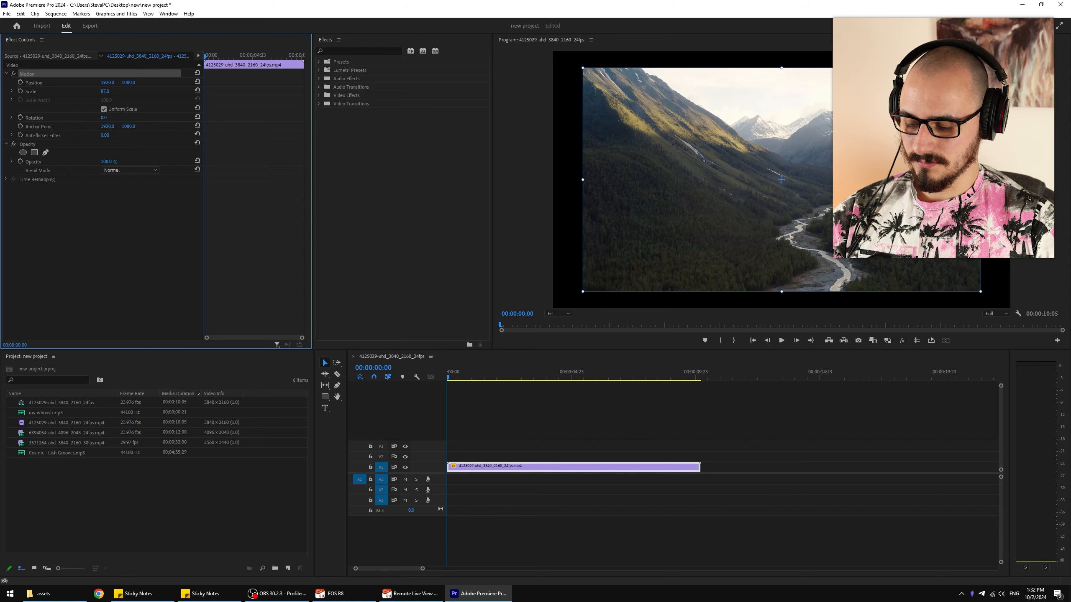
{"action": "left_click_drag", "start_coordinate": [111, 92], "coordinate": [74, 91]}
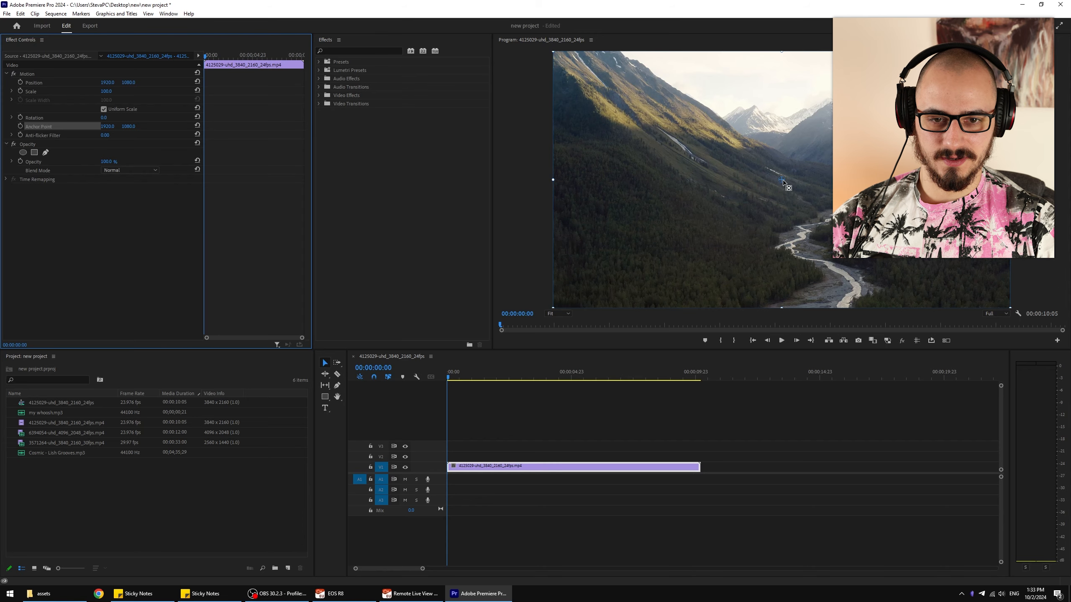
Try scaling the clip down around an anchor point moved near the frame's left edge, and reset its Motion settings.
{"action": "left_click_drag", "start_coordinate": [783, 183], "coordinate": [567, 181]}
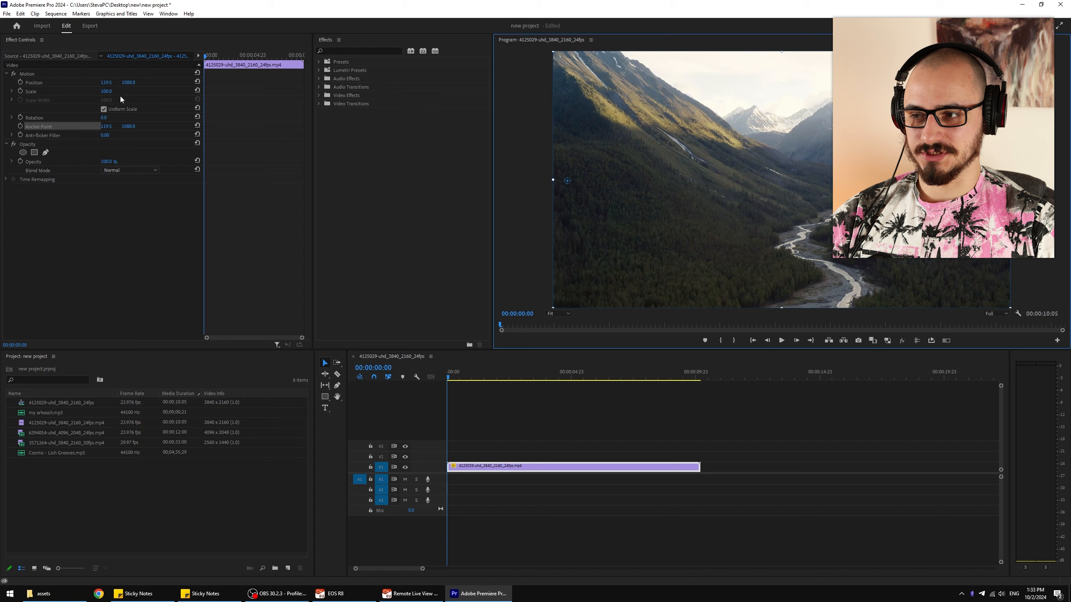
{"action": "mouse_move", "coordinate": [110, 91]}
{"action": "left_mouse_down"}
{"action": "mouse_move", "coordinate": [72, 91]}
{"action": "mouse_move", "coordinate": [113, 91]}
{"action": "left_mouse_up"}
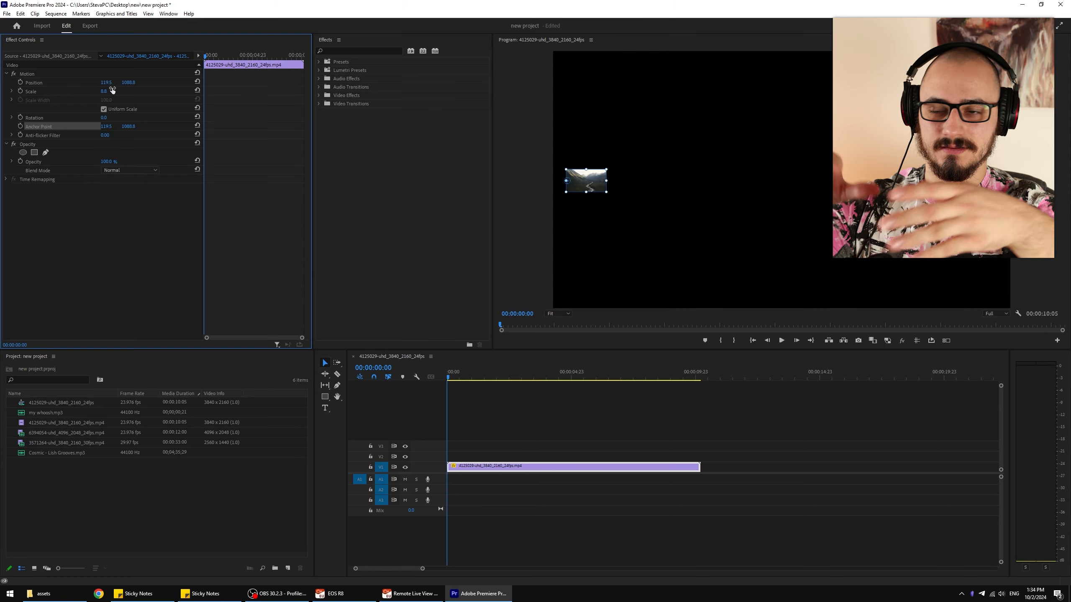
{"action": "left_click", "coordinate": [198, 73]}
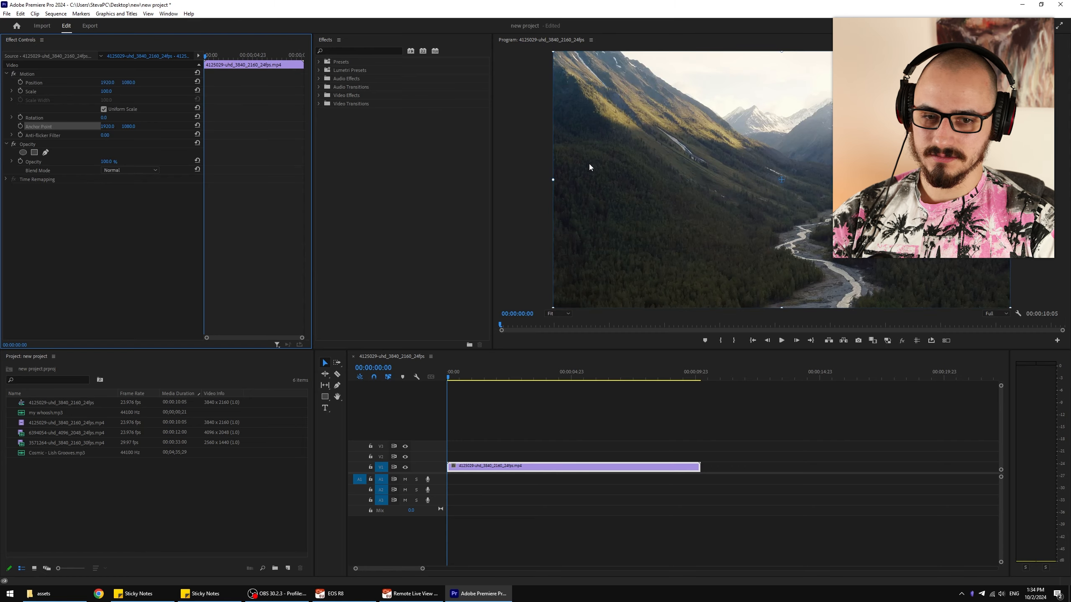
Try rotating the clip about an anchor point moved close to the left side of the frame.
{"action": "left_click_drag", "start_coordinate": [781, 180], "coordinate": [587, 177]}
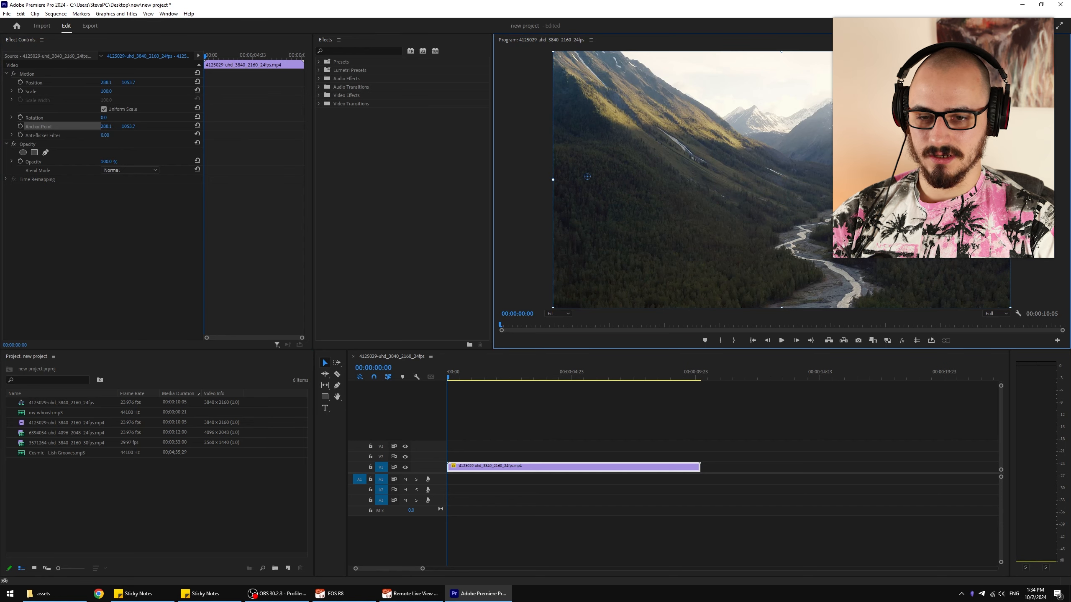
{"action": "mouse_move", "coordinate": [103, 118]}
{"action": "left_mouse_down"}
{"action": "mouse_move", "coordinate": [136, 118]}
{"action": "mouse_move", "coordinate": [93, 118]}
{"action": "left_mouse_up"}
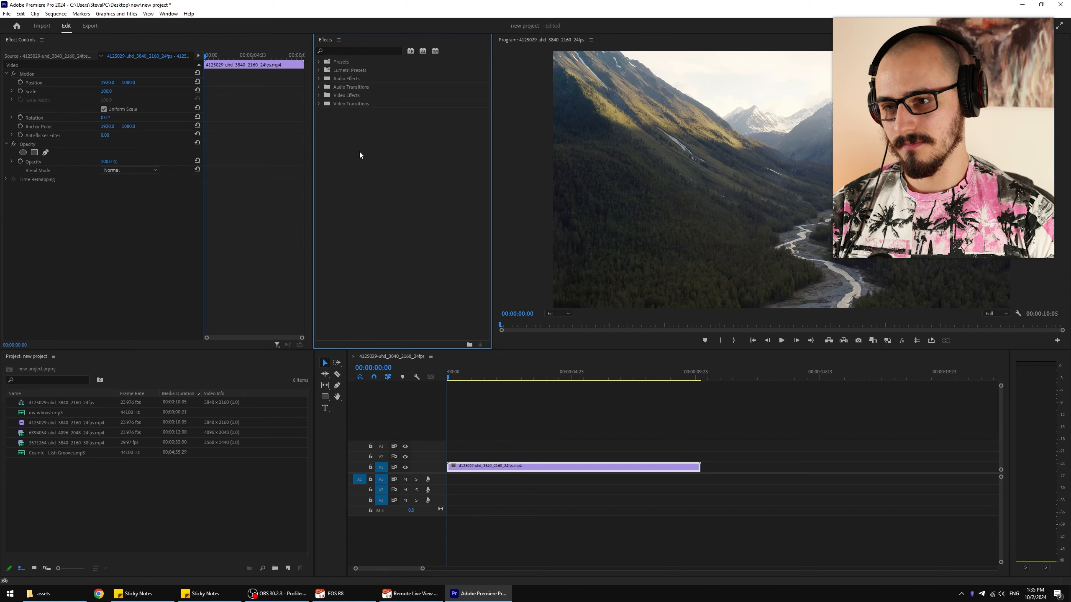
Look through the effect presets and apply the Gaussian Blur effect from the Blur & Sharpen video effects to the clip.
{"action": "left_click", "coordinate": [319, 62]}
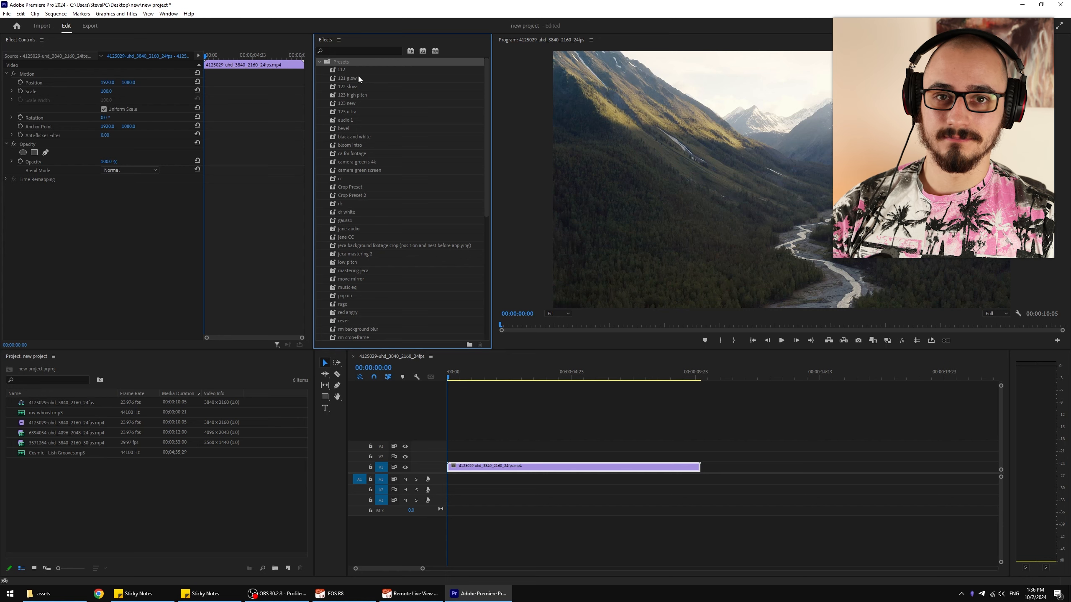
{"action": "left_click", "coordinate": [319, 62]}
{"action": "left_click", "coordinate": [319, 96]}
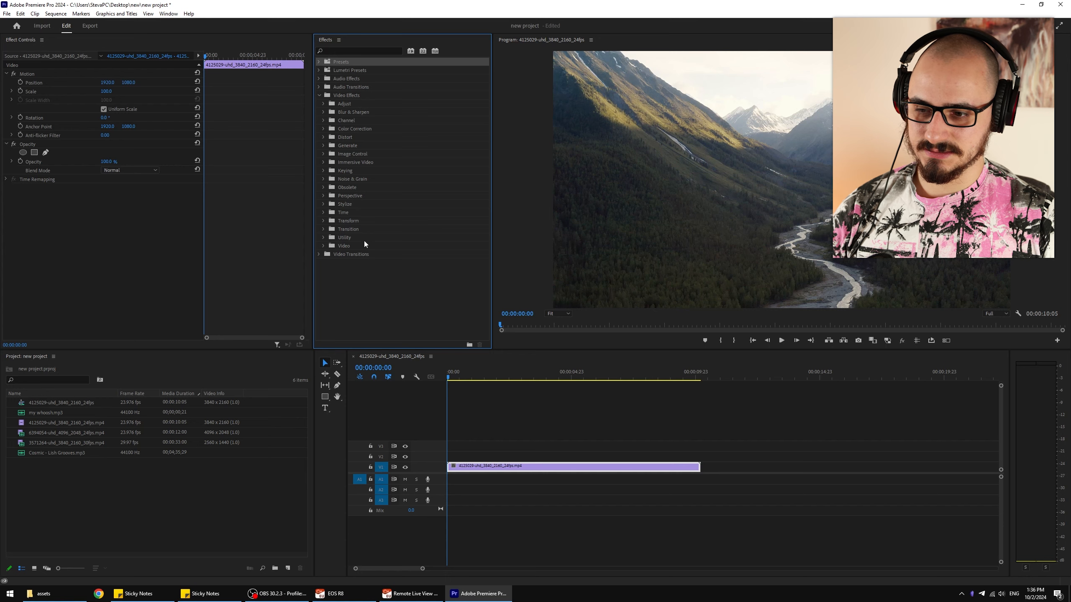
{"action": "left_click", "coordinate": [323, 112]}
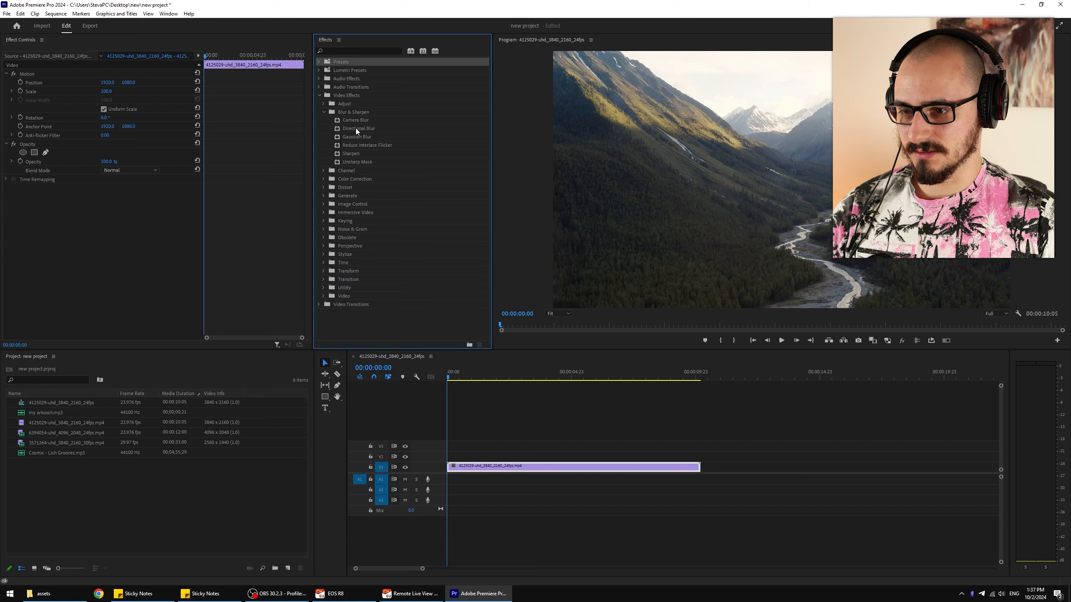
{"action": "left_click", "coordinate": [342, 139]}
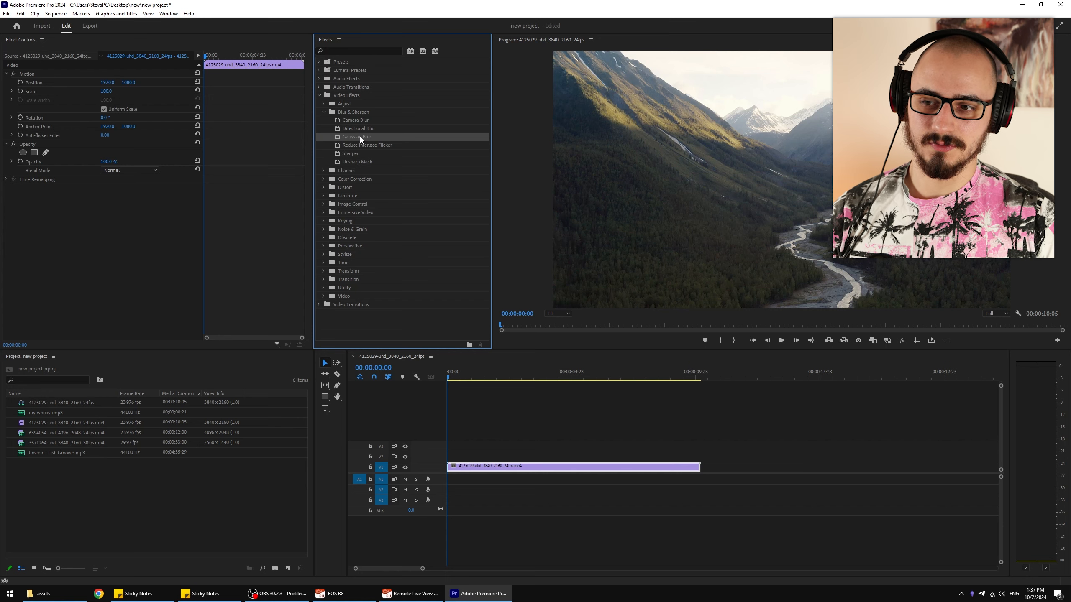
{"action": "left_click_drag", "start_coordinate": [360, 137], "coordinate": [142, 255]}
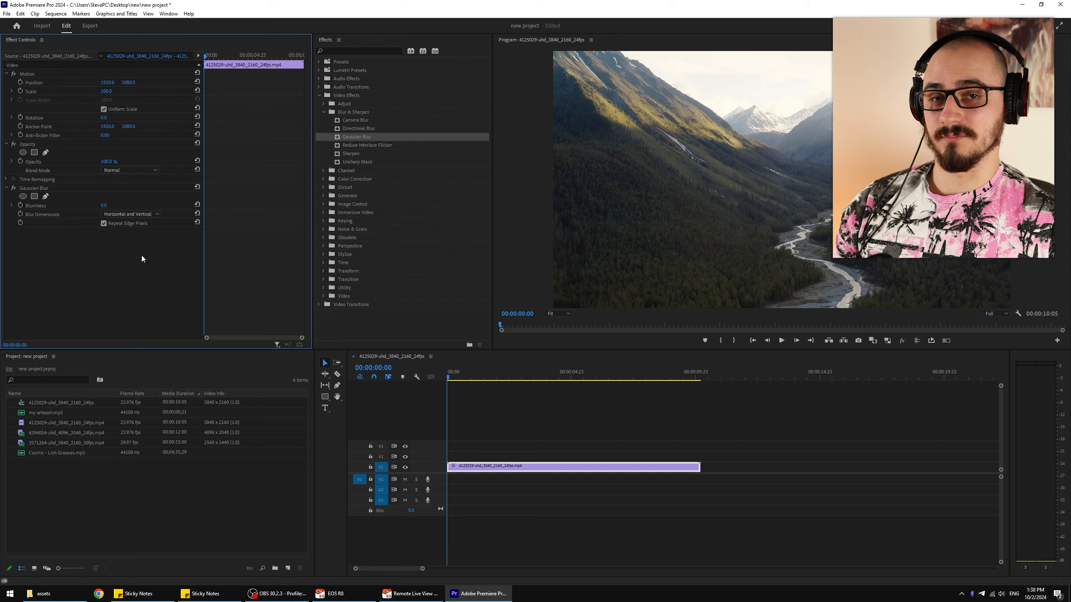
Add the vertical texts "hgfhtrh", "htgfhtr" and "htrhtr" side by side over the footage with the Vertical Type Tool, and return to the Selection Tool.
{"action": "left_click", "coordinate": [333, 466]}
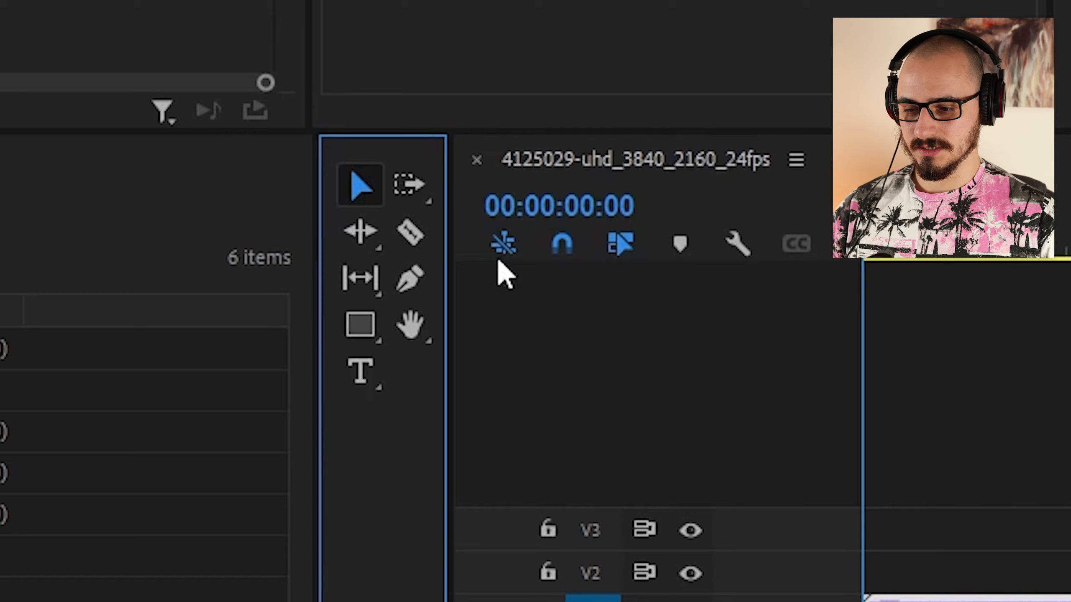
{"action": "left_click", "coordinate": [363, 373]}
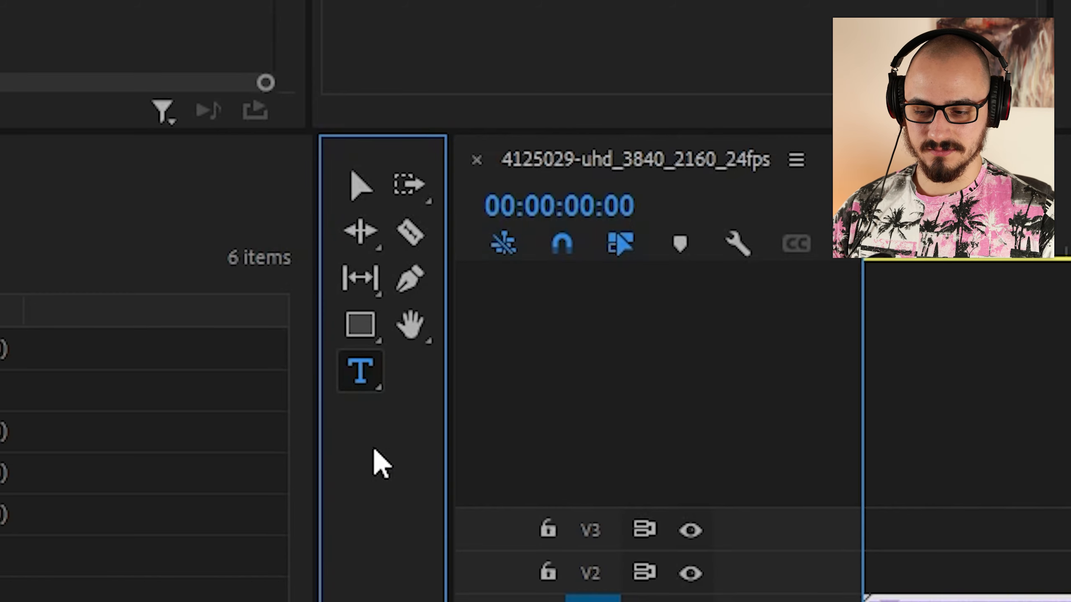
{"action": "left_click", "coordinate": [359, 373]}
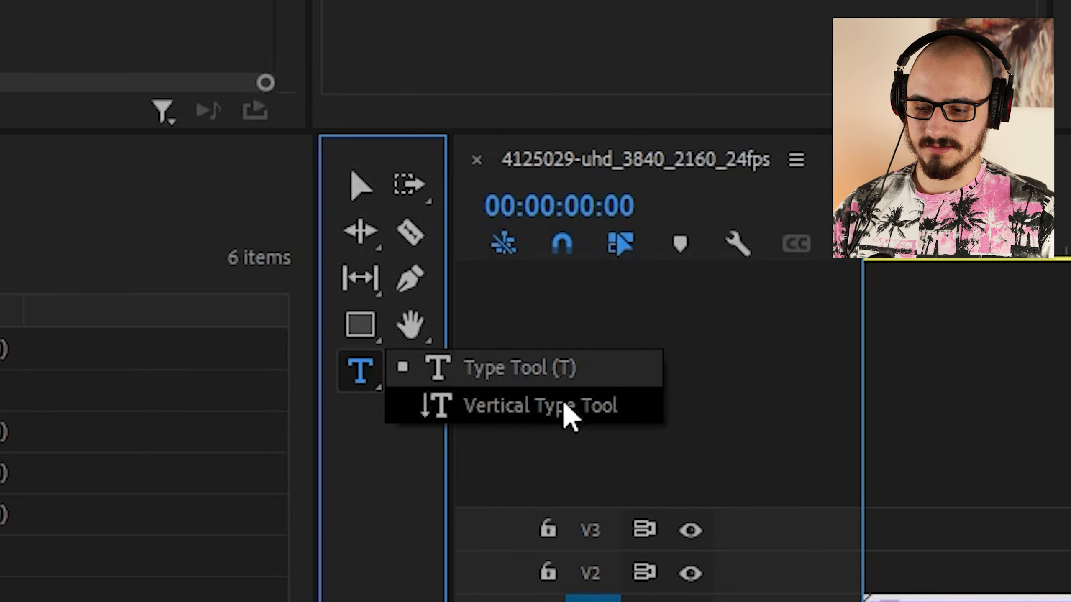
{"action": "left_click", "coordinate": [587, 416]}
{"action": "left_click", "coordinate": [635, 165]}
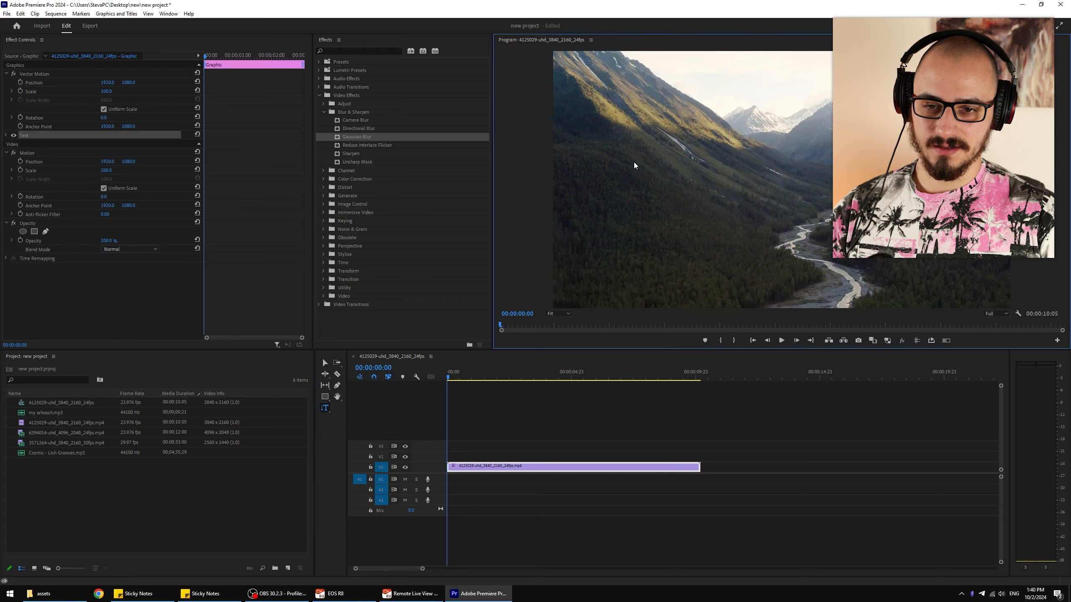
{"action": "type", "text": "hgfhtrh"}
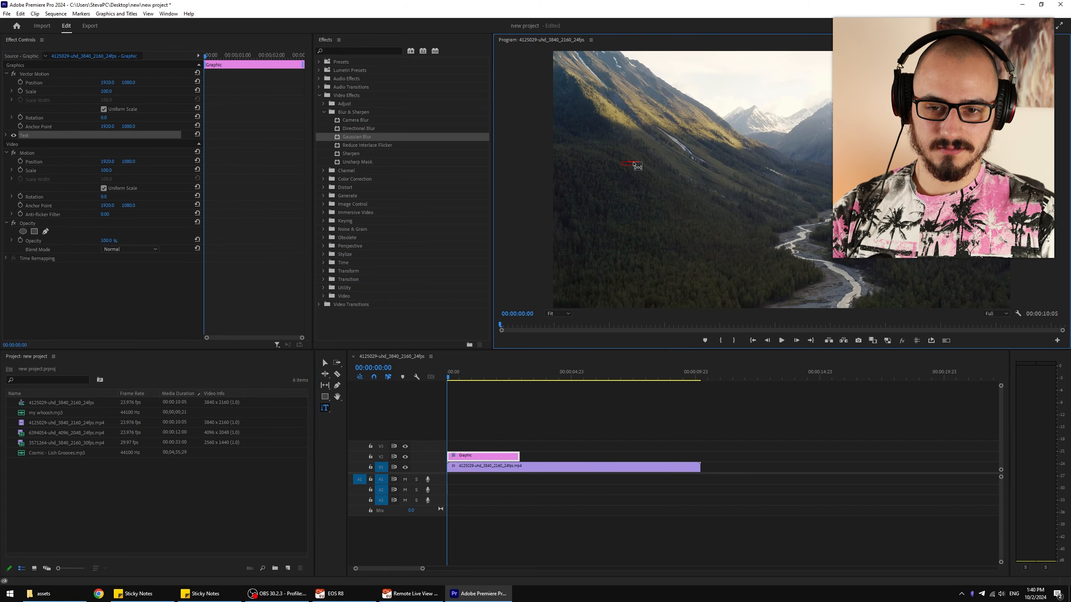
{"action": "left_click", "coordinate": [710, 172]}
{"action": "type", "text": "htgfhtr"}
{"action": "left_click", "coordinate": [781, 167]}
{"action": "type", "text": "htrhtr"}
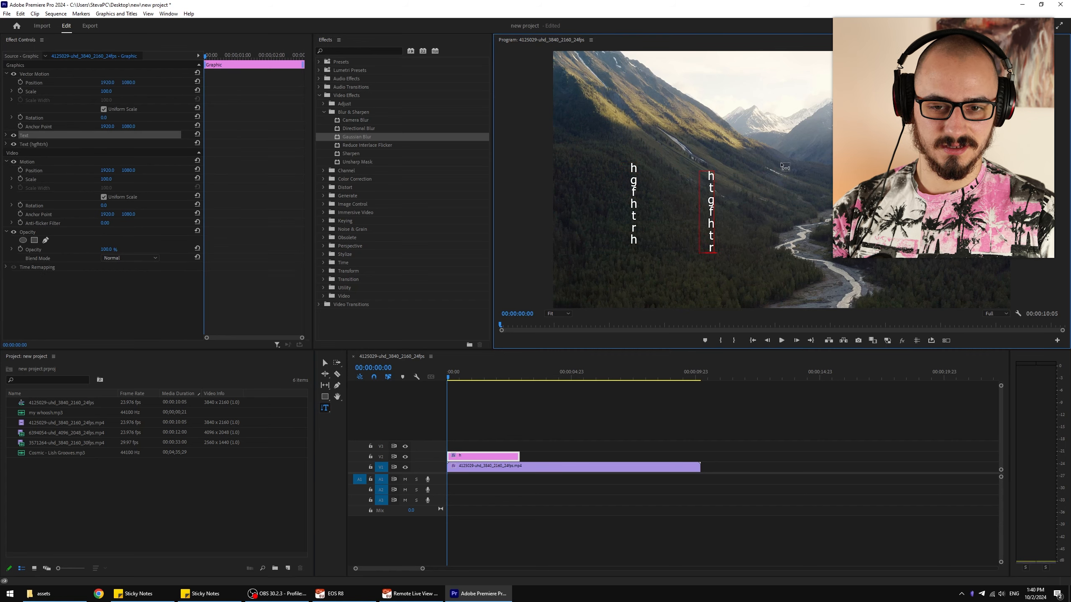
{"action": "left_click", "coordinate": [324, 363]}
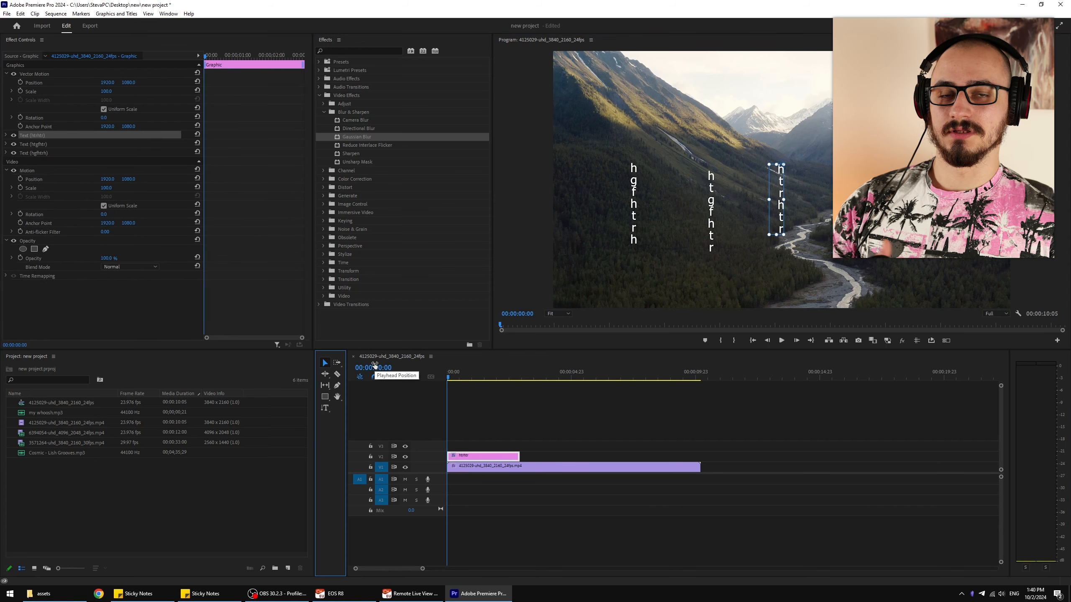